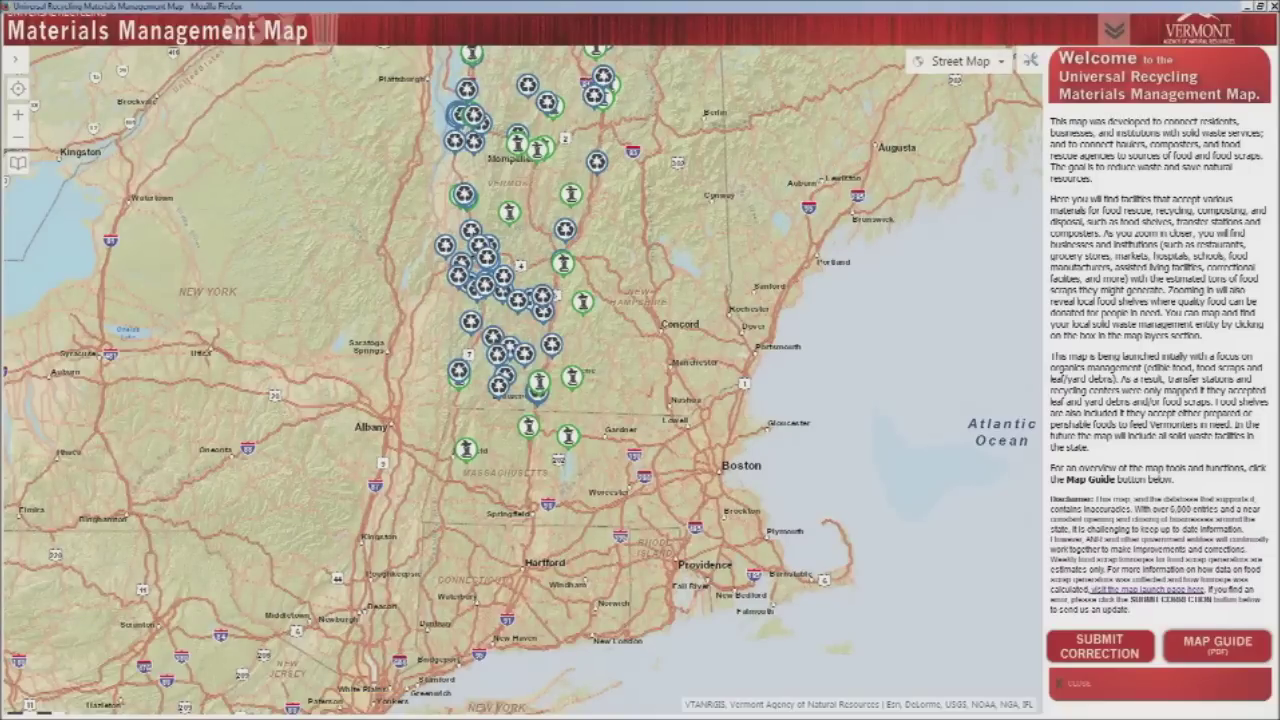
Open the Map Guide PDF for reference, close the guide, and return to the map in full-screen view.
{"action": "scroll", "coordinate": [937, 230], "scroll_direction": "up", "scroll_amount": 2}
{"action": "scroll", "coordinate": [937, 230], "scroll_direction": "down", "scroll_amount": 1}
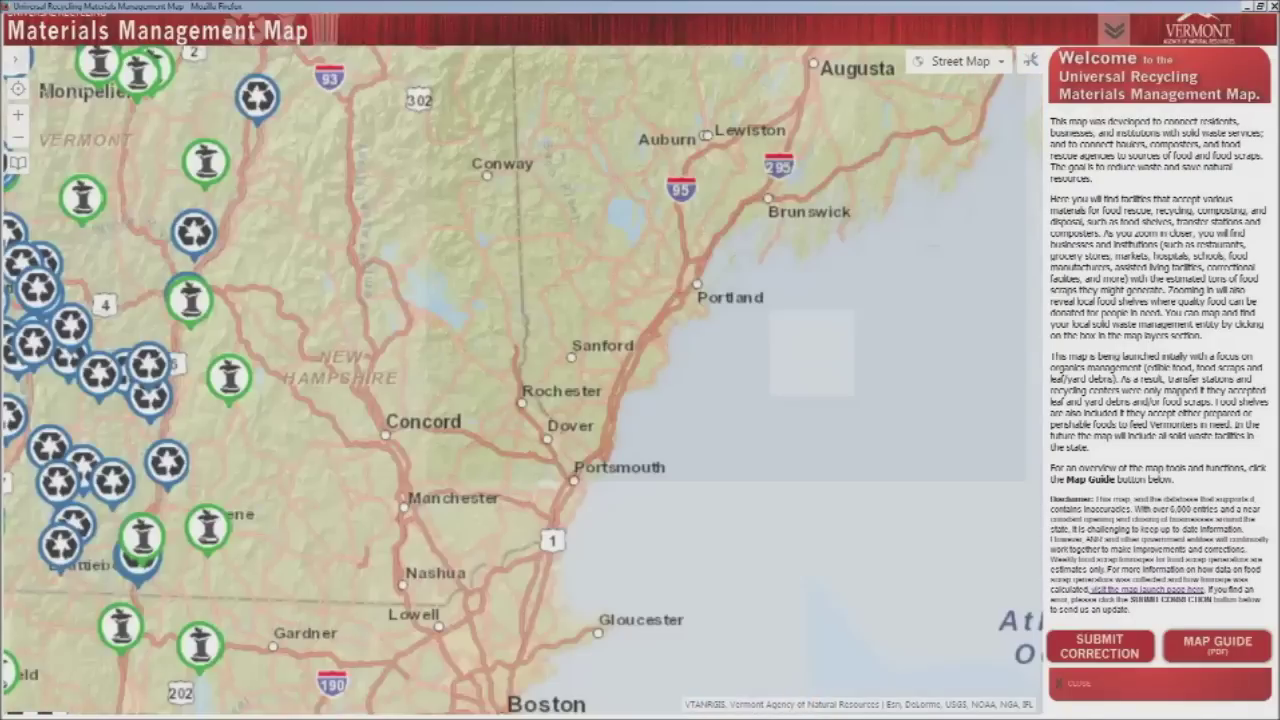
{"action": "scroll", "coordinate": [969, 299], "scroll_direction": "down", "scroll_amount": 1}
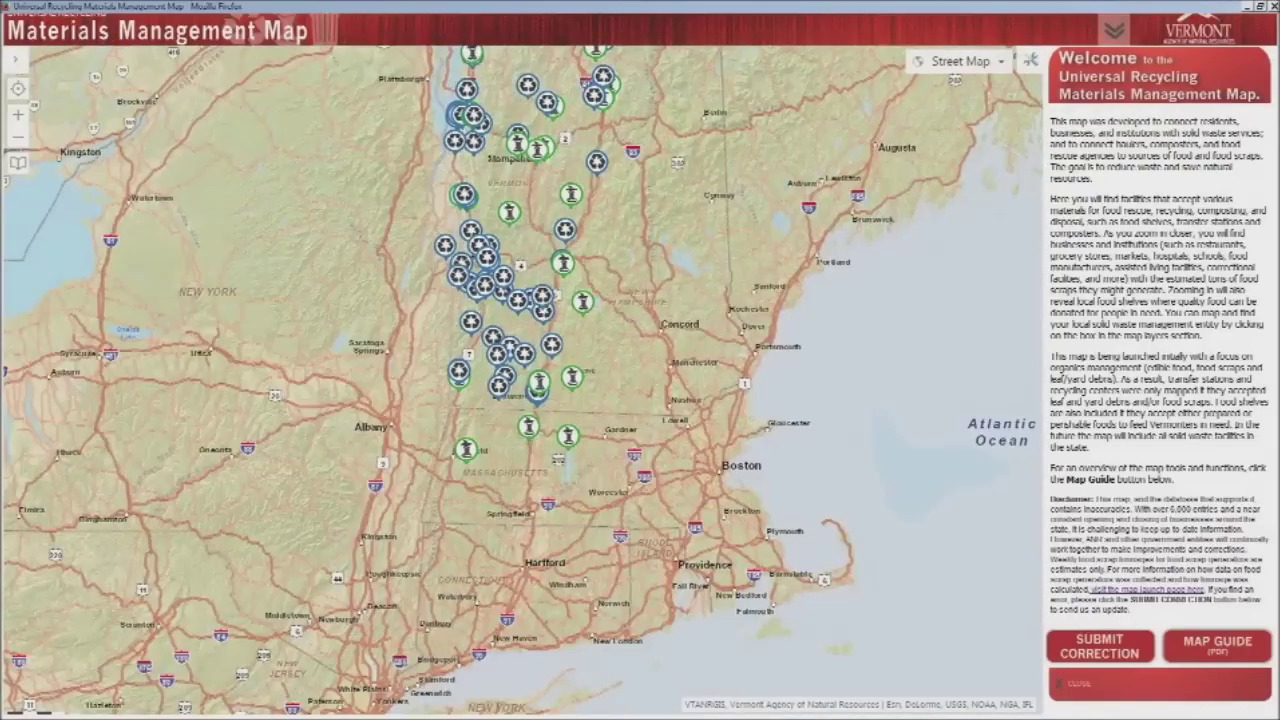
{"action": "left_click_drag", "start_coordinate": [975, 335], "coordinate": [989, 409]}
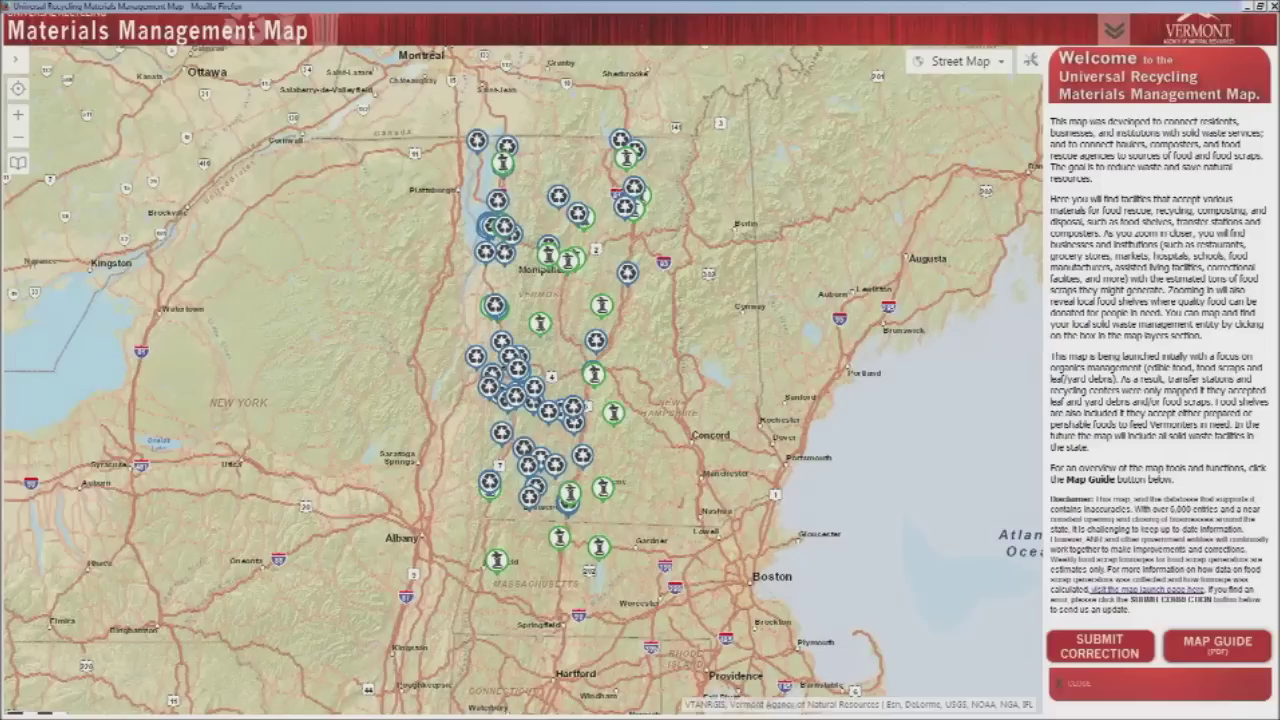
{"action": "left_click", "coordinate": [1217, 646]}
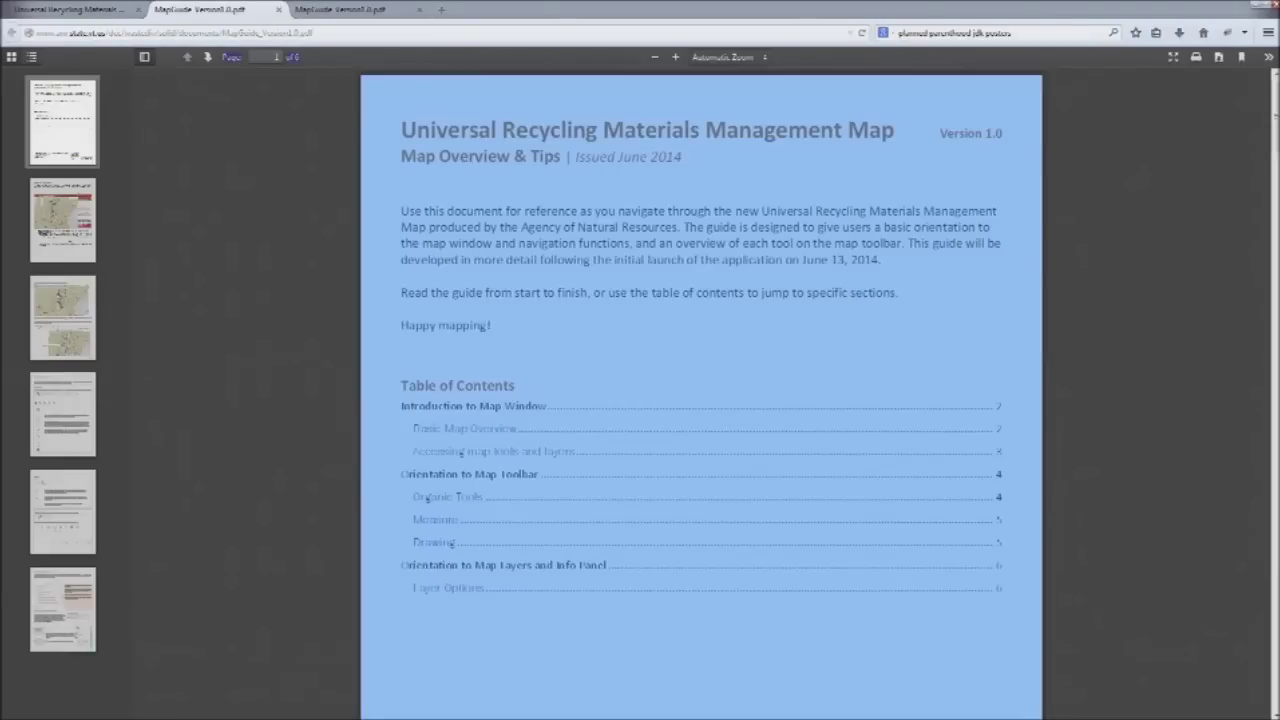
{"action": "left_click", "coordinate": [278, 9]}
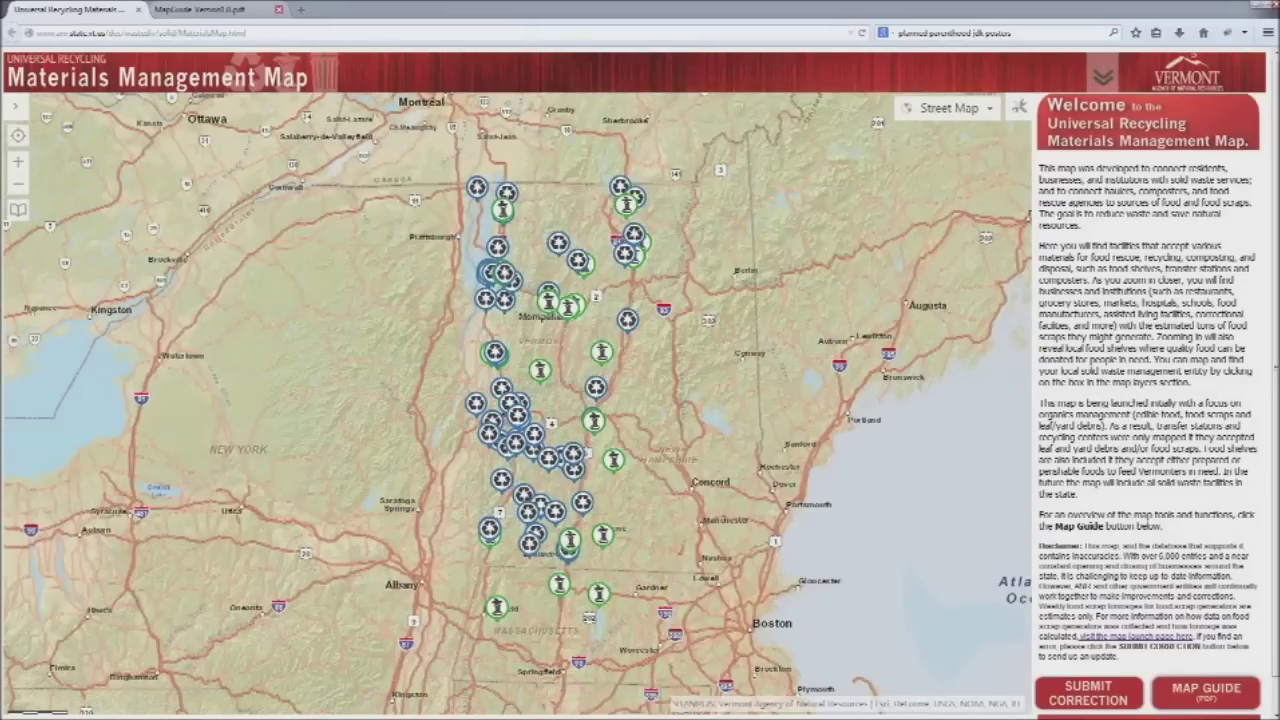
{"action": "key", "text": "F11"}
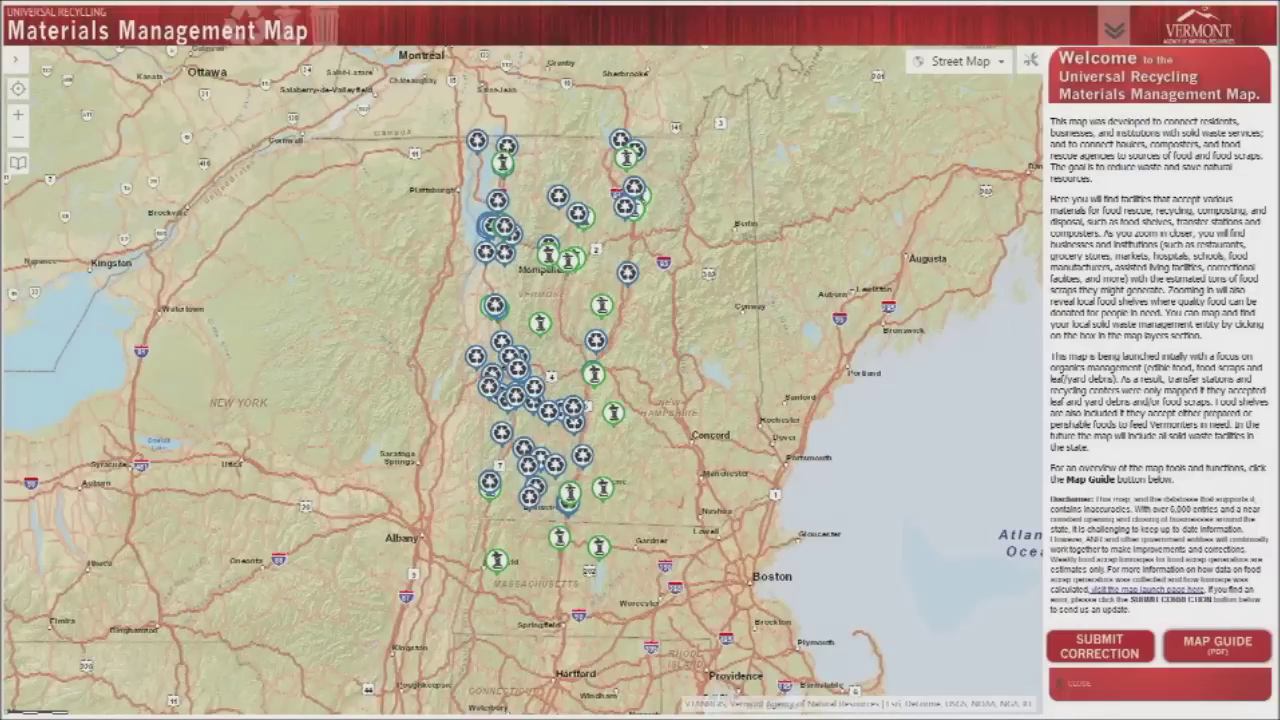
Dismiss the welcome information and show the list of map layers.
{"action": "left_click", "coordinate": [1078, 684]}
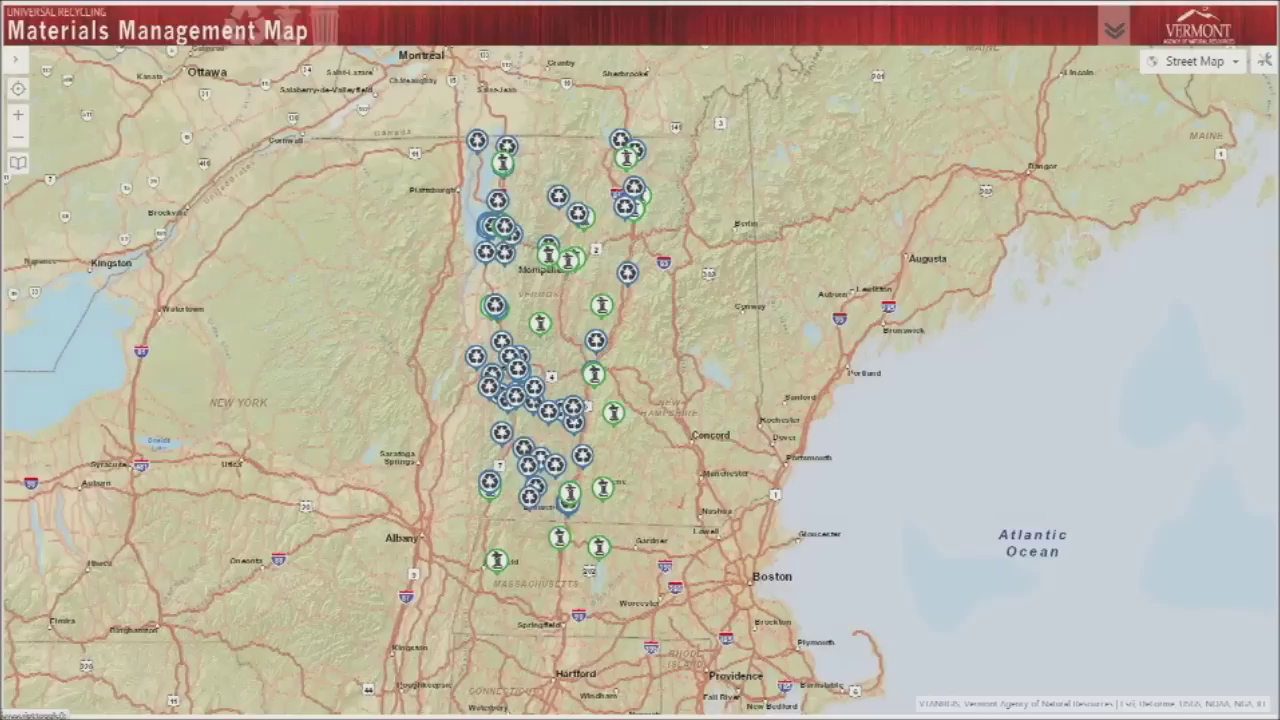
{"action": "left_click", "coordinate": [1114, 29]}
{"action": "left_click", "coordinate": [1114, 29]}
{"action": "left_click", "coordinate": [15, 60]}
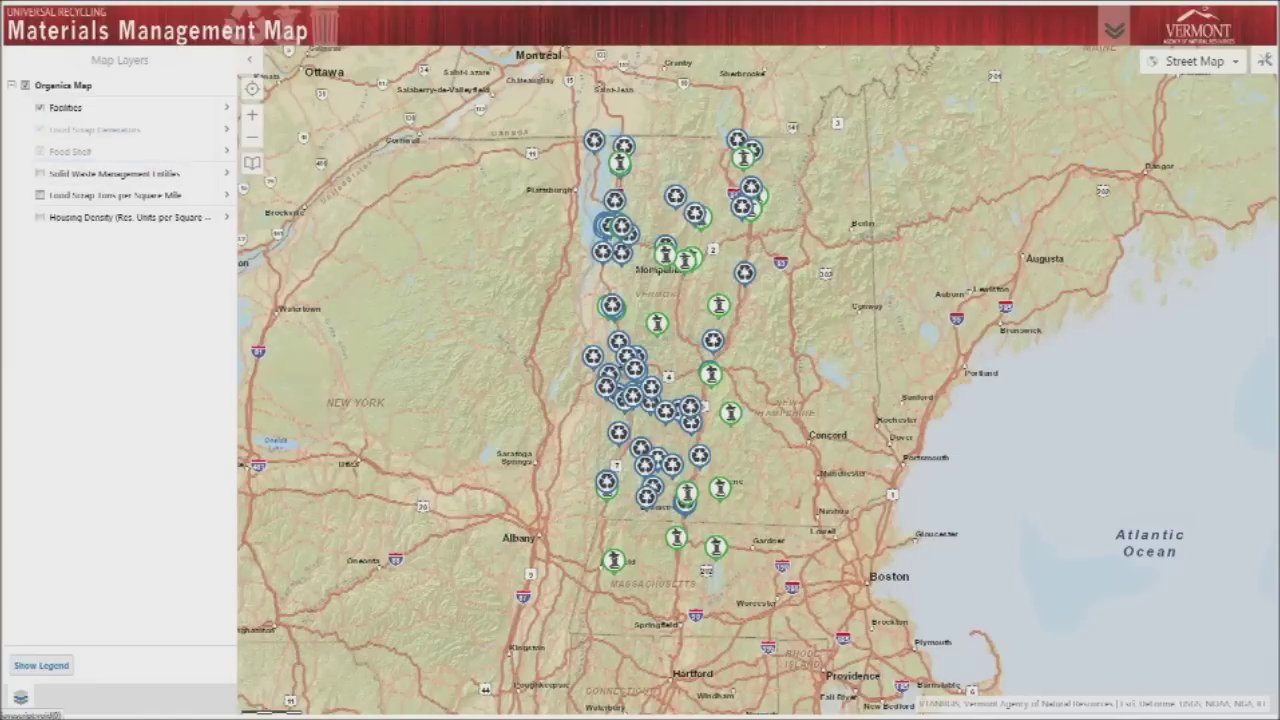
Zoom in around White River Junction until generators and food shelves are displayed, check the map legend, and return to the layer list.
{"action": "left_click", "coordinate": [252, 114]}
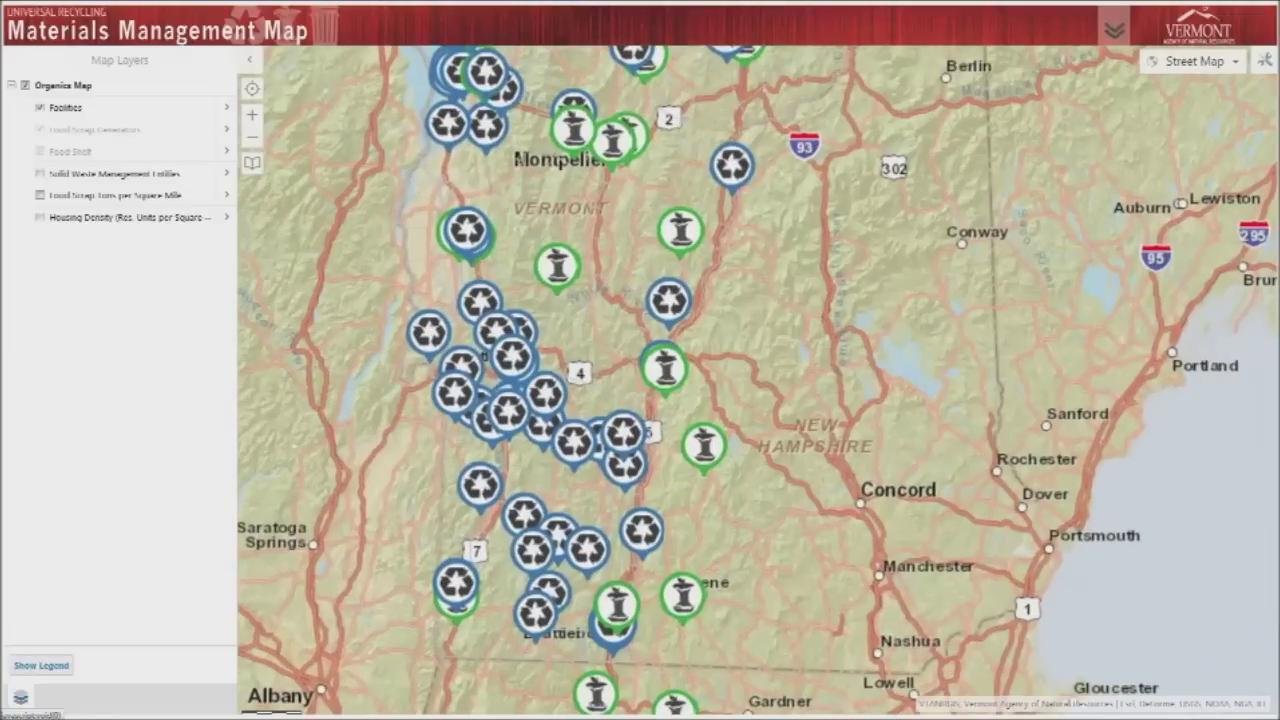
{"action": "left_click", "coordinate": [252, 115]}
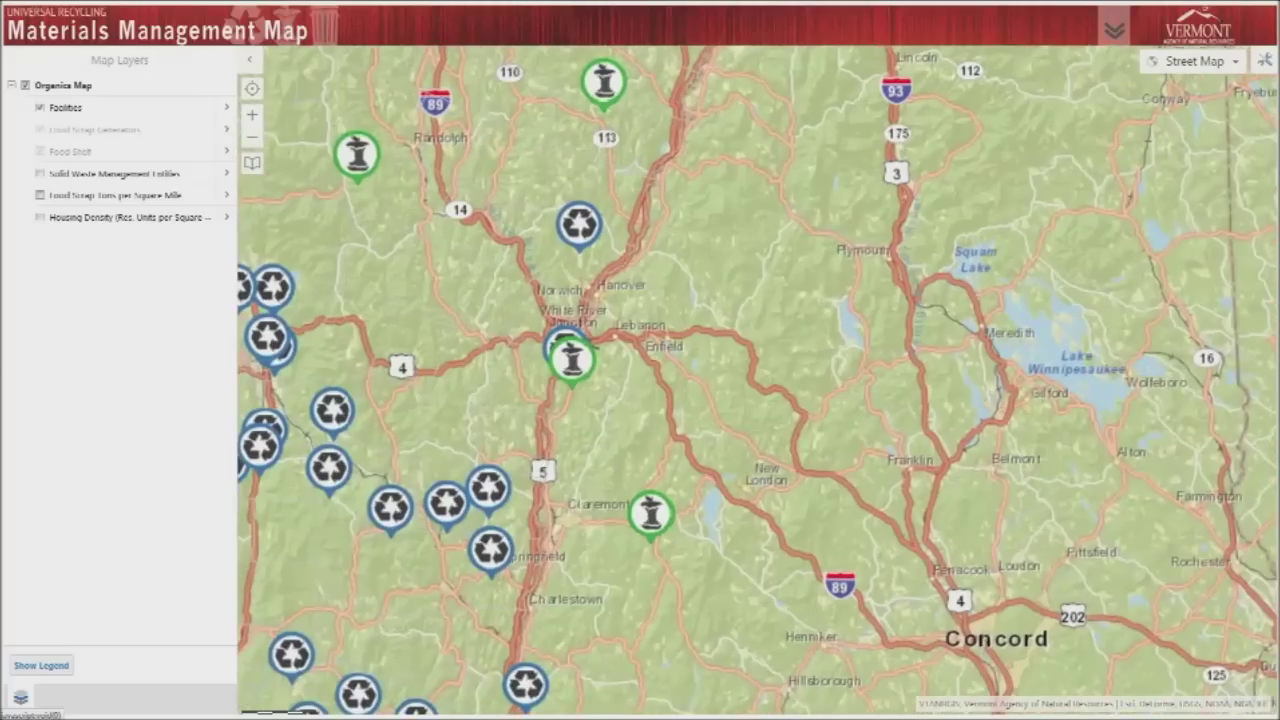
{"action": "left_click_drag", "start_coordinate": [589, 347], "coordinate": [769, 408]}
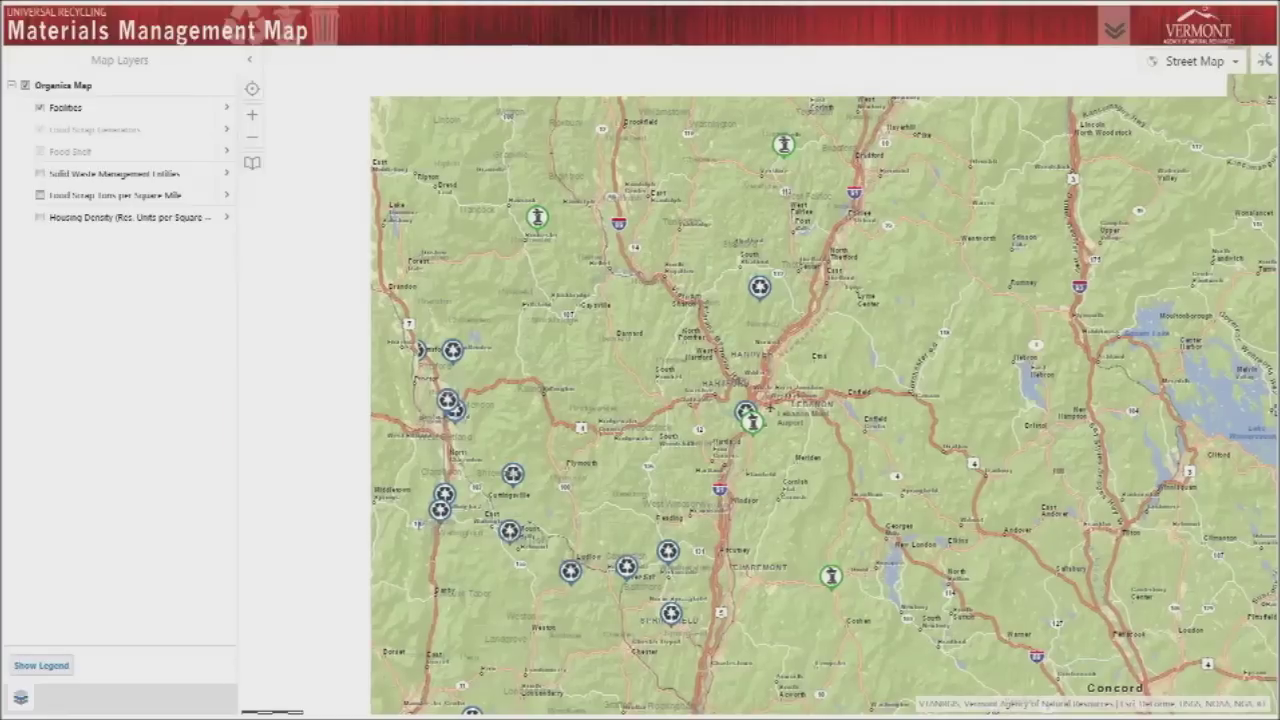
{"action": "left_click", "coordinate": [252, 115]}
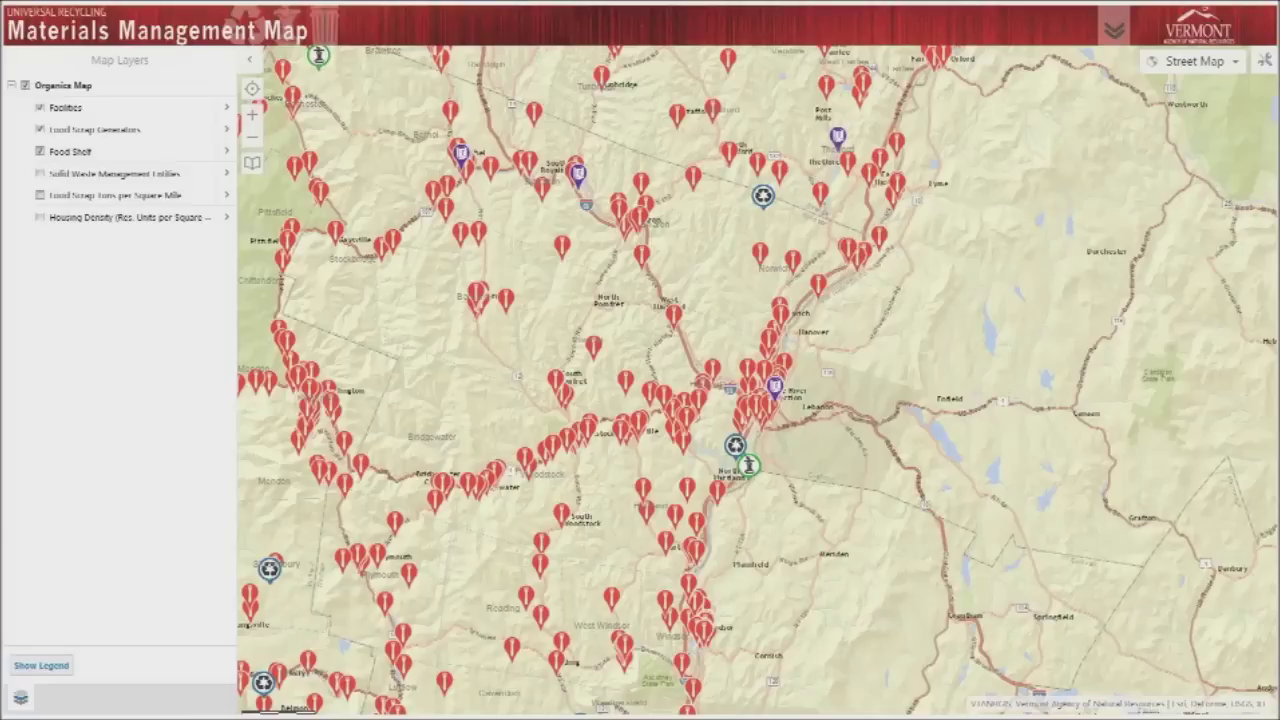
{"action": "left_click", "coordinate": [41, 666]}
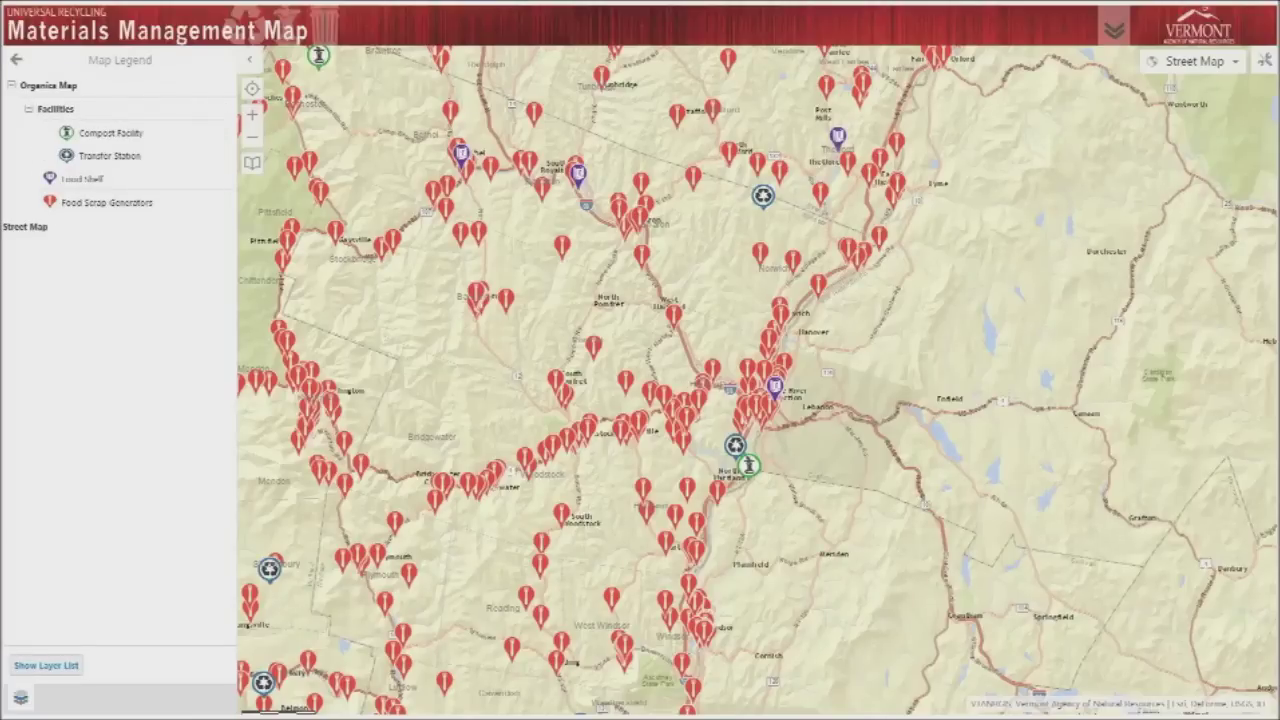
{"action": "left_click", "coordinate": [45, 666]}
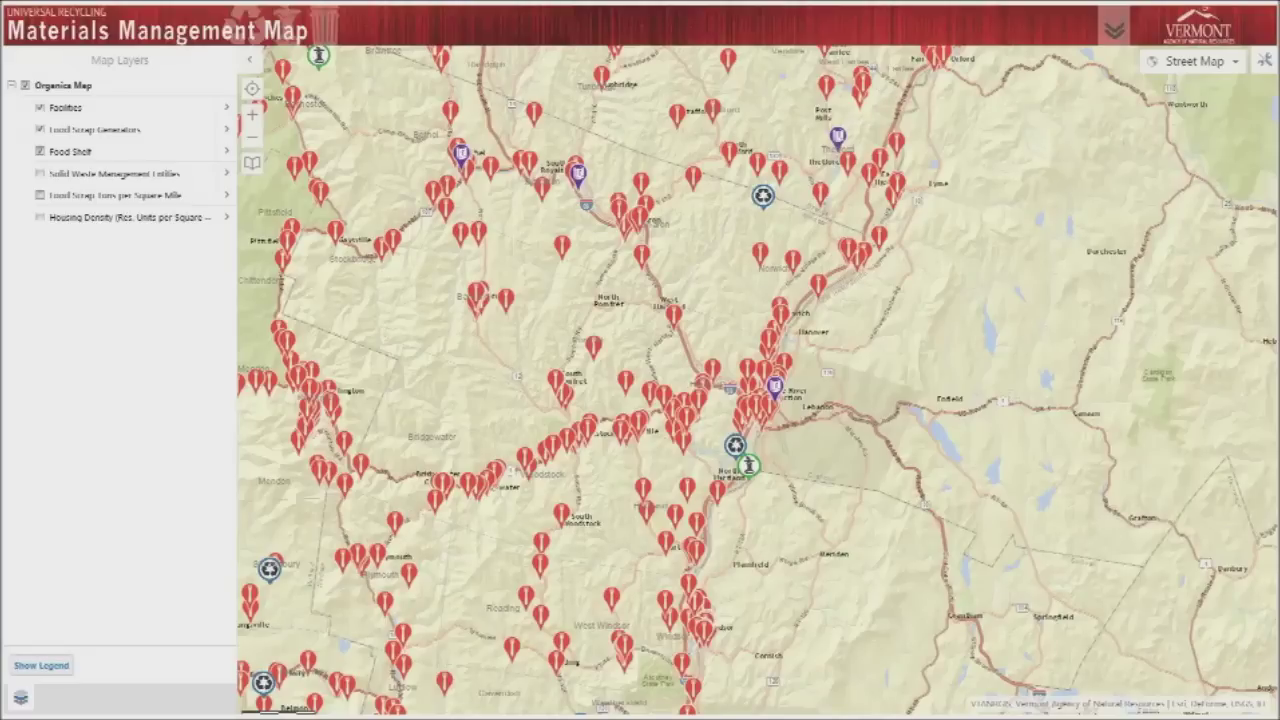
Display the Solid Waste Management Entities layer across Vermont and view the contact details of the district just southwest of Montpelier.
{"action": "left_click", "coordinate": [252, 138]}
{"action": "left_click", "coordinate": [252, 138]}
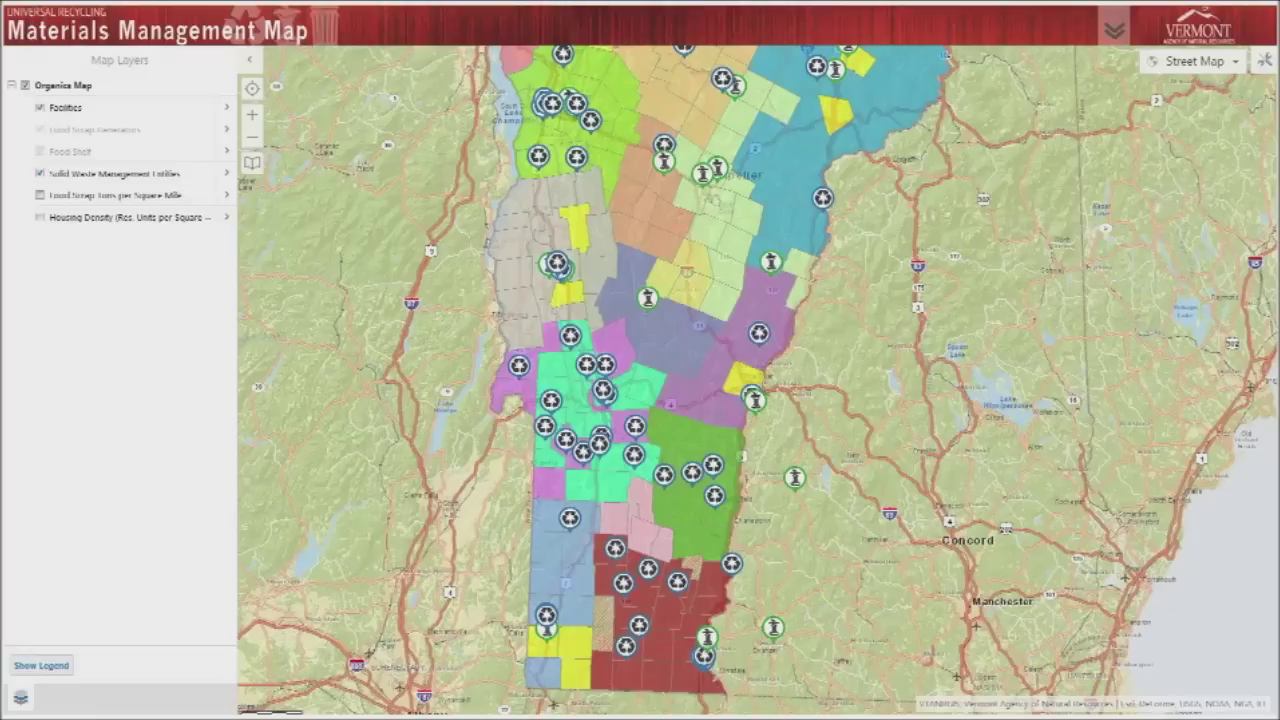
{"action": "left_click_drag", "start_coordinate": [740, 320], "coordinate": [824, 465]}
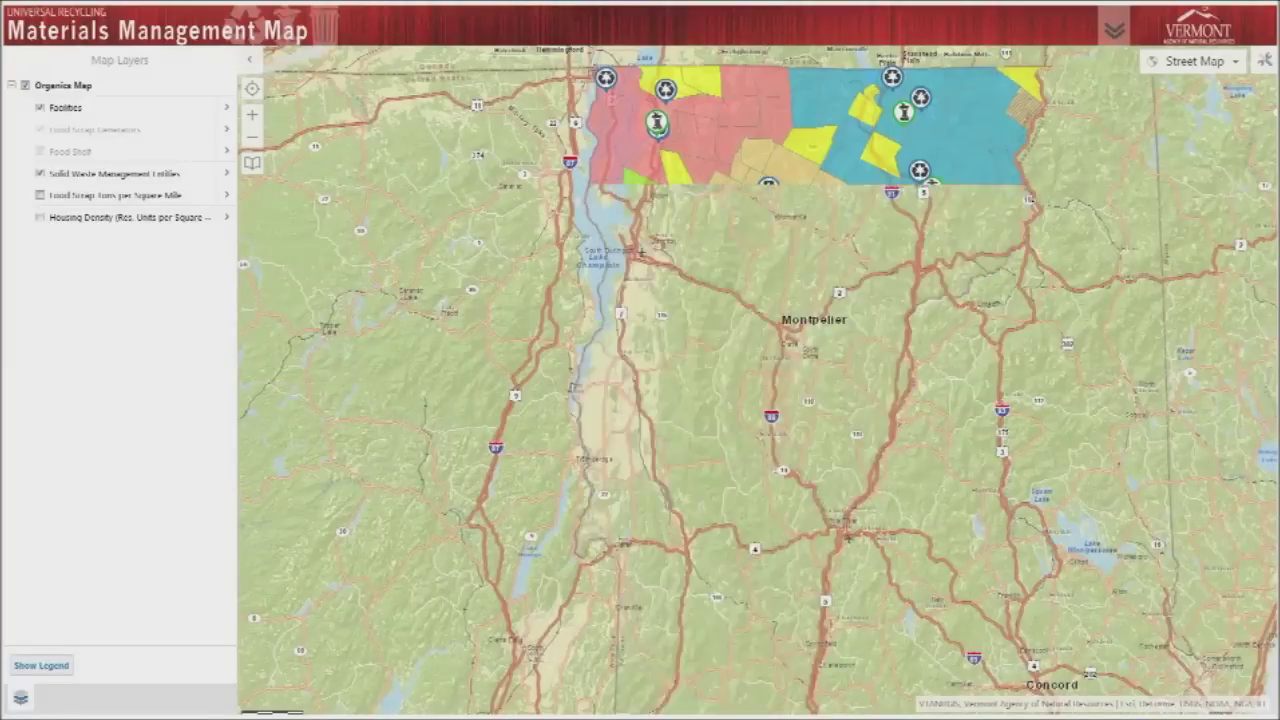
{"action": "left_click", "coordinate": [759, 379]}
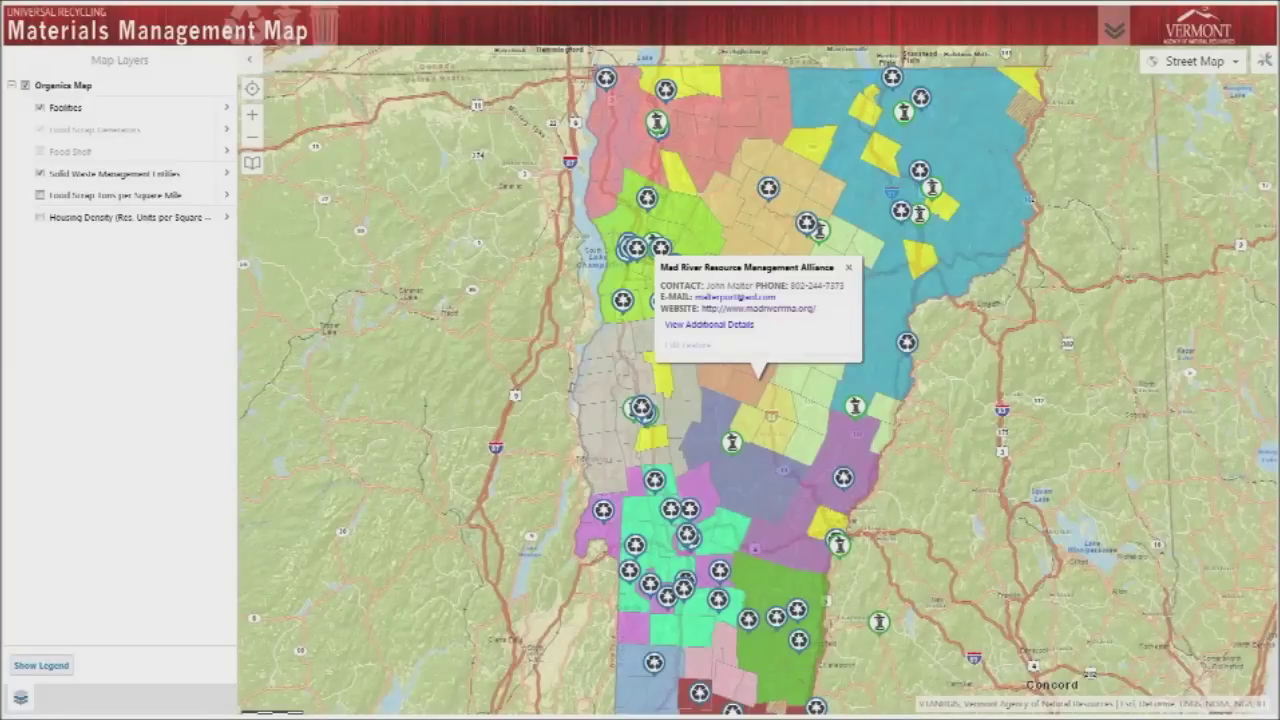
{"action": "left_click", "coordinate": [849, 267]}
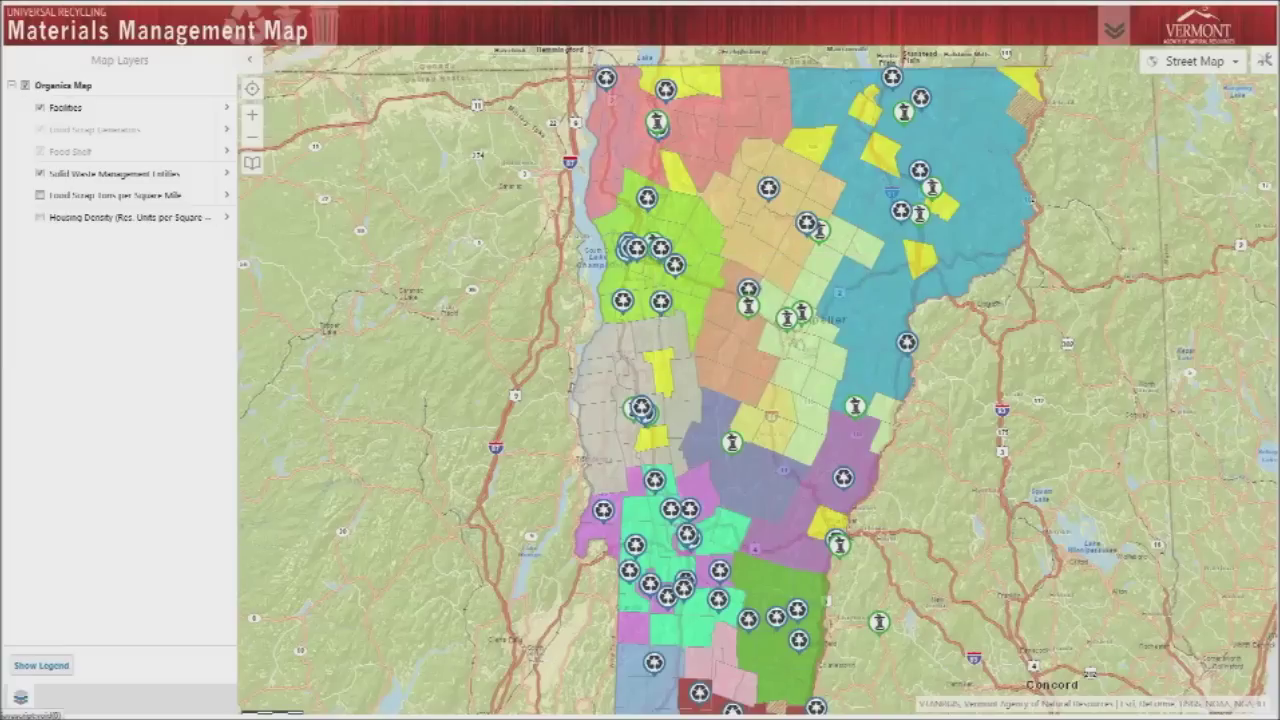
Swap the Solid Waste Management Entities layer for Food Scrap Tons per Square Mile, then hide that layer and the layer list.
{"action": "left_click", "coordinate": [40, 173]}
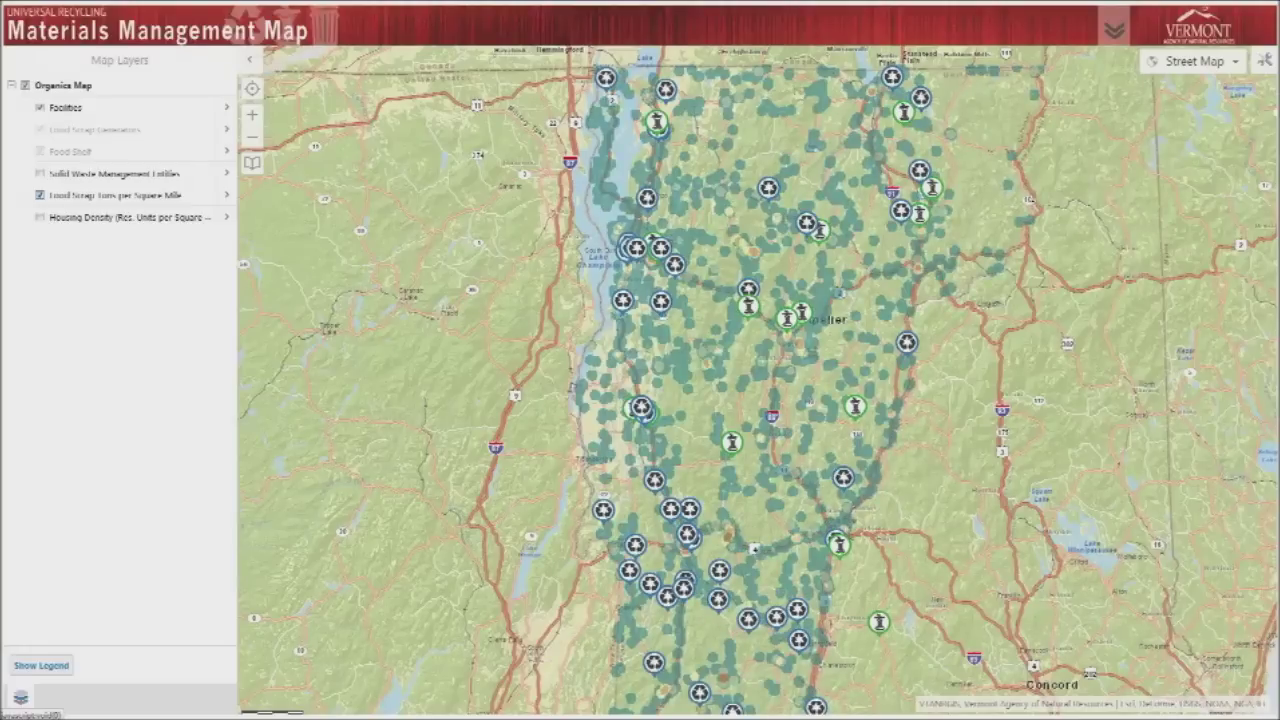
{"action": "left_click", "coordinate": [40, 195]}
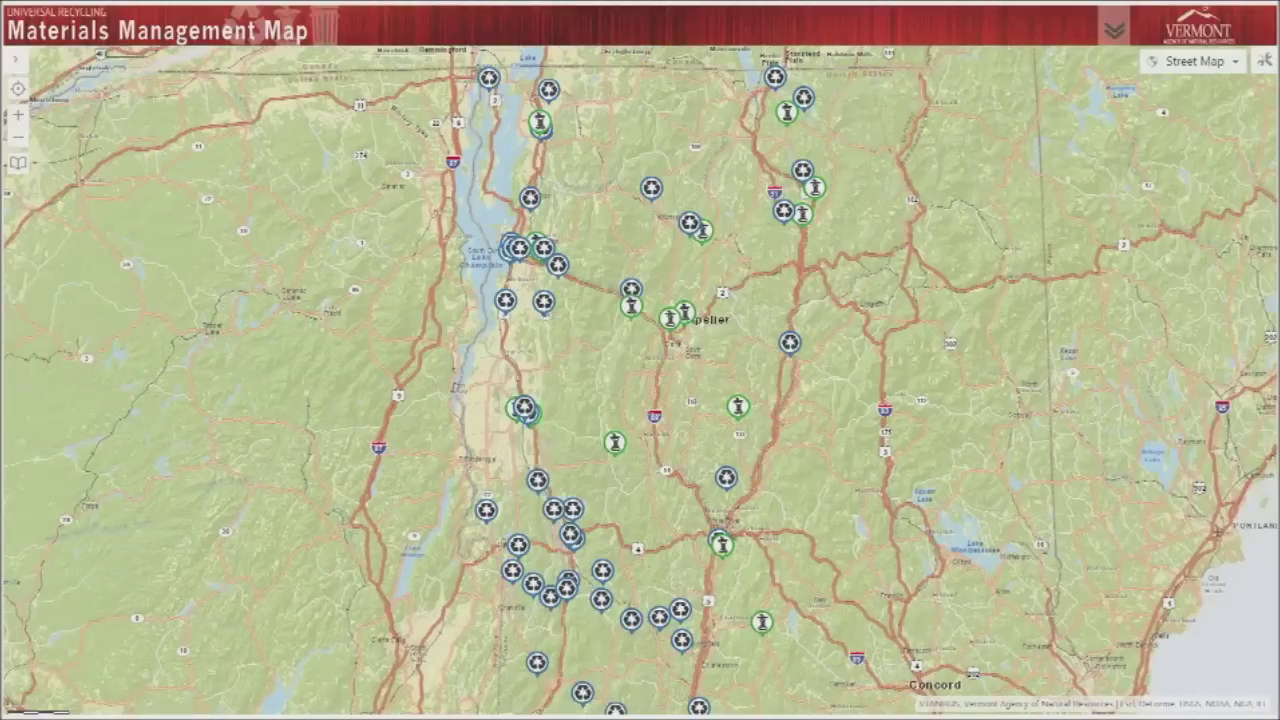
Try the BING Basemap as the map background, then set the base map to MapQuest.
{"action": "left_click", "coordinate": [1193, 61]}
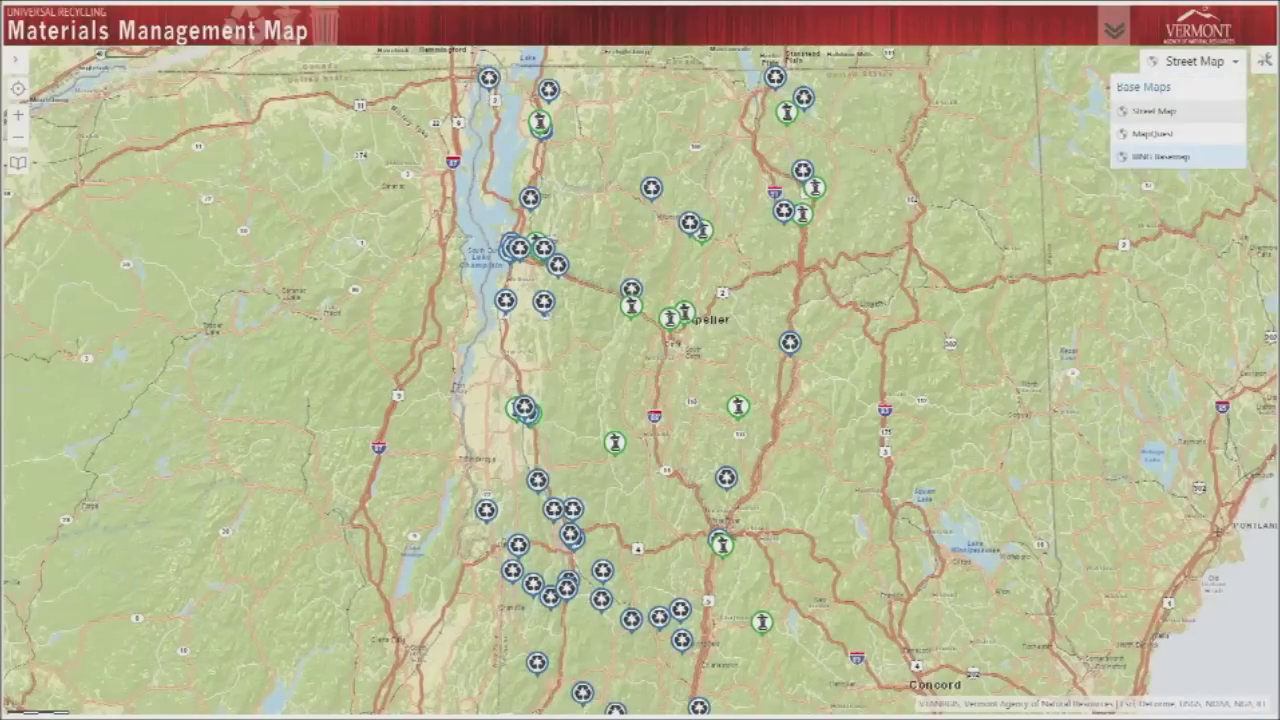
{"action": "left_click", "coordinate": [1180, 157]}
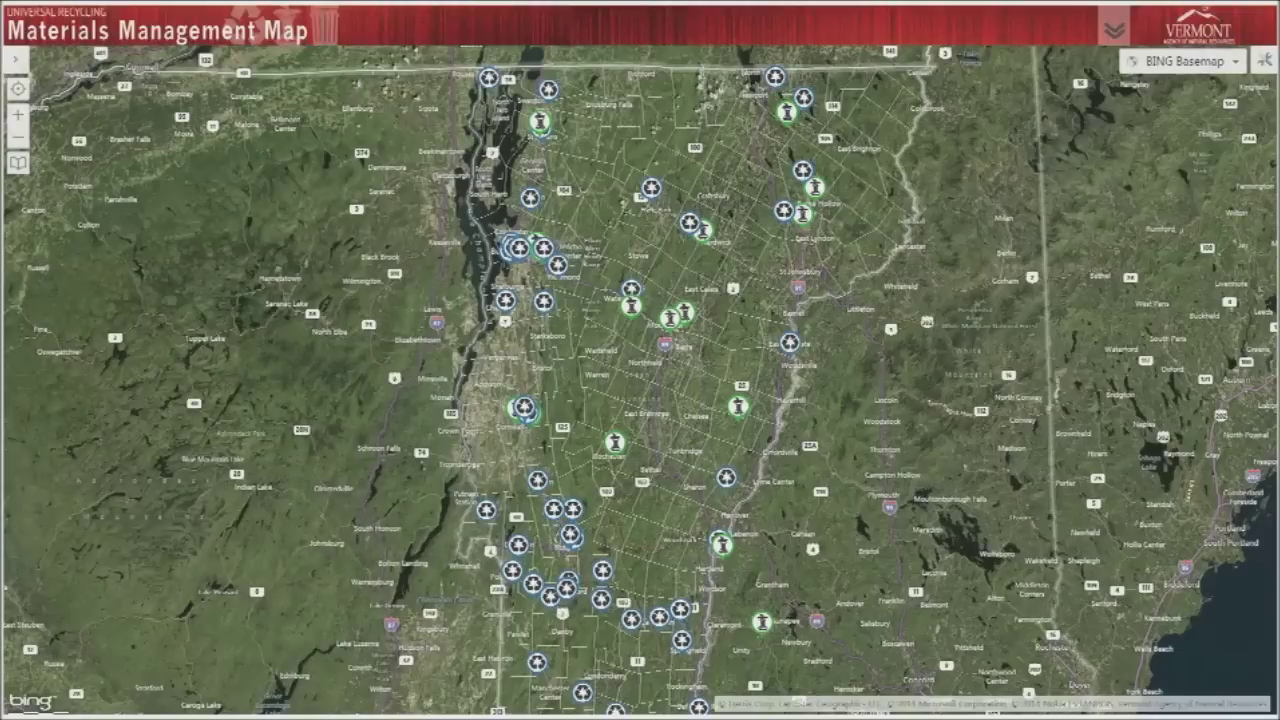
{"action": "left_click", "coordinate": [1193, 61]}
{"action": "left_click", "coordinate": [1180, 134]}
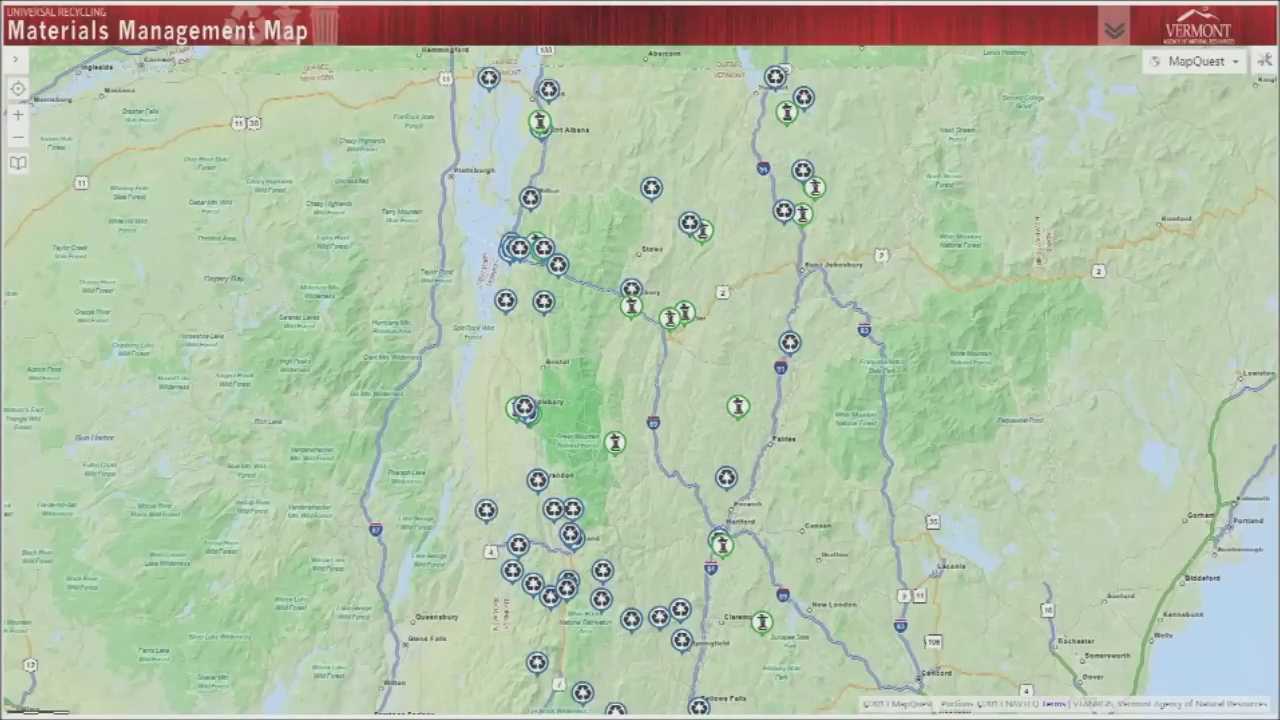
Try to locate the current position on the map and dismiss the location-sharing request.
{"action": "left_click", "coordinate": [17, 89]}
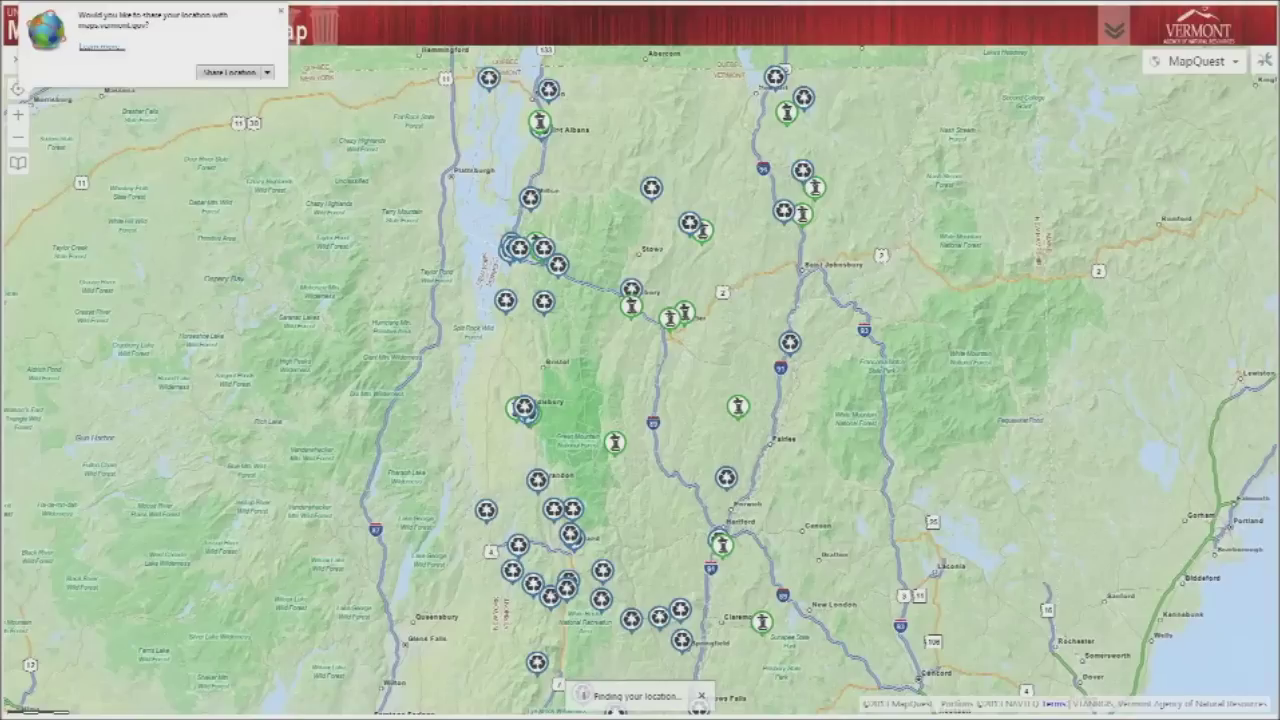
{"action": "left_click", "coordinate": [281, 11]}
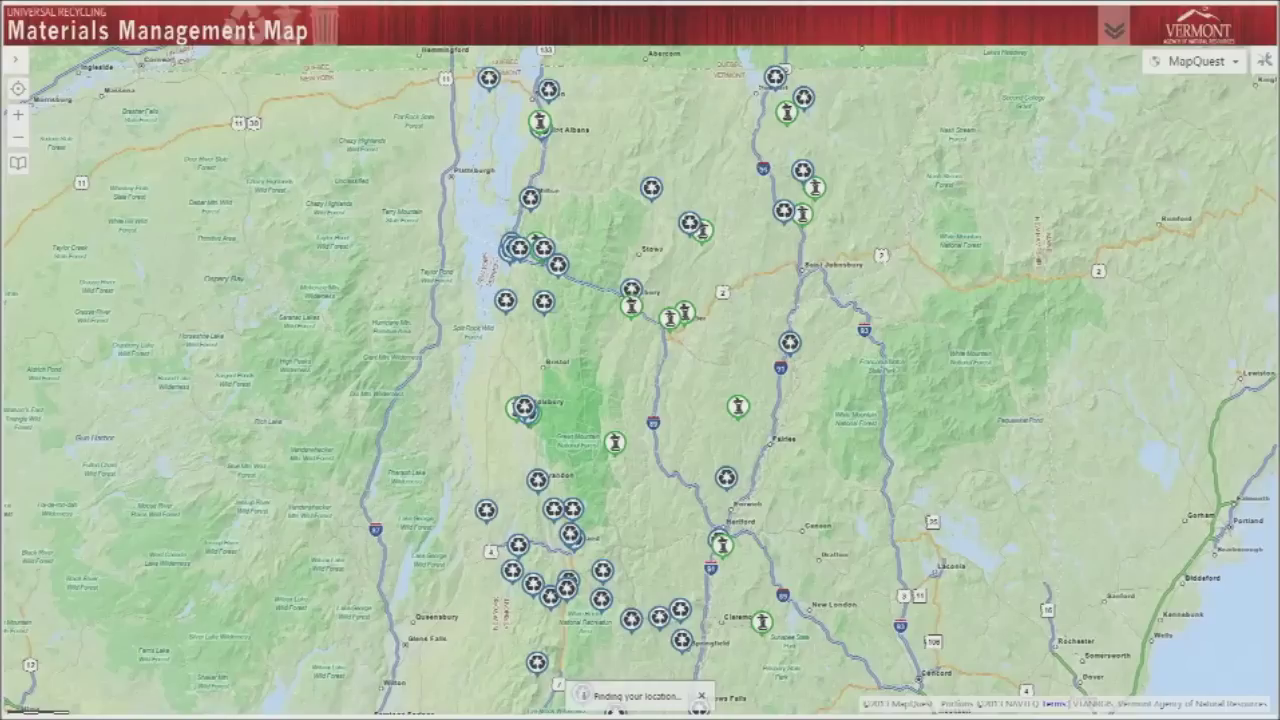
Zoom in on the area between Middlebury and Montpelier and bookmark the current extent as "My Favorite Place".
{"action": "left_click", "coordinate": [18, 163]}
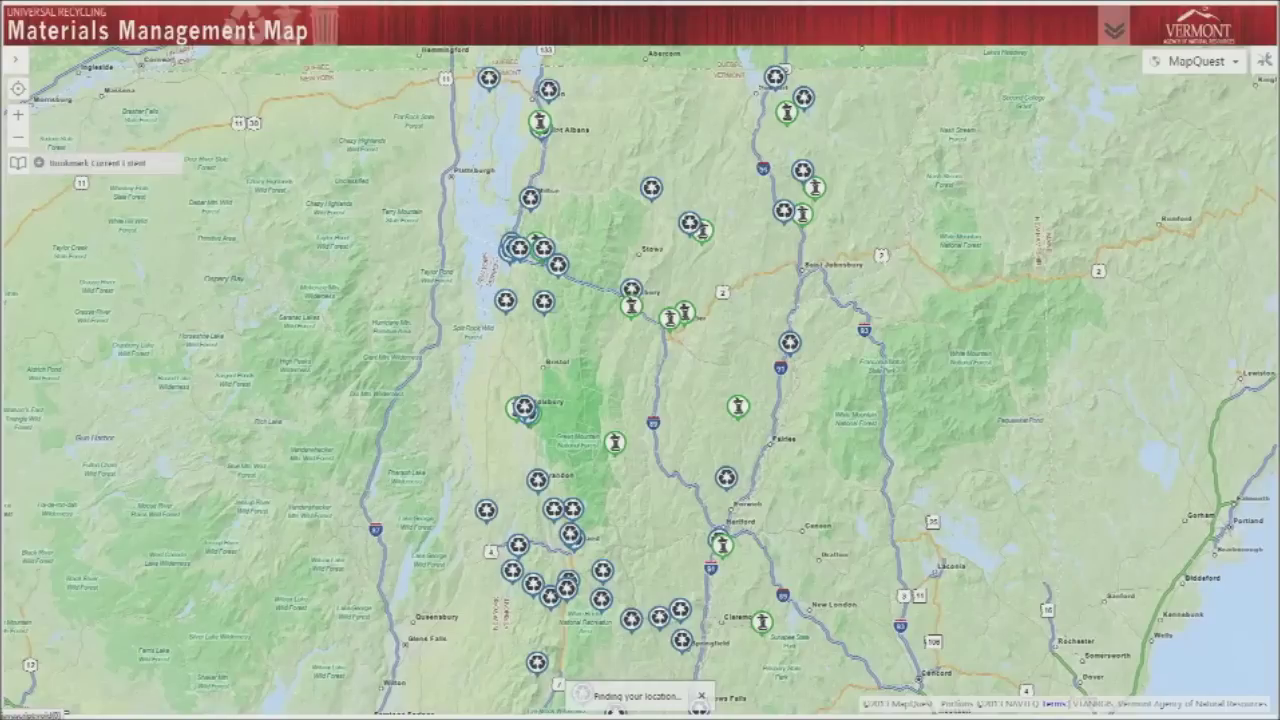
{"action": "scroll", "coordinate": [536, 363], "scroll_direction": "up", "scroll_amount": 2}
{"action": "left_click", "coordinate": [97, 163]}
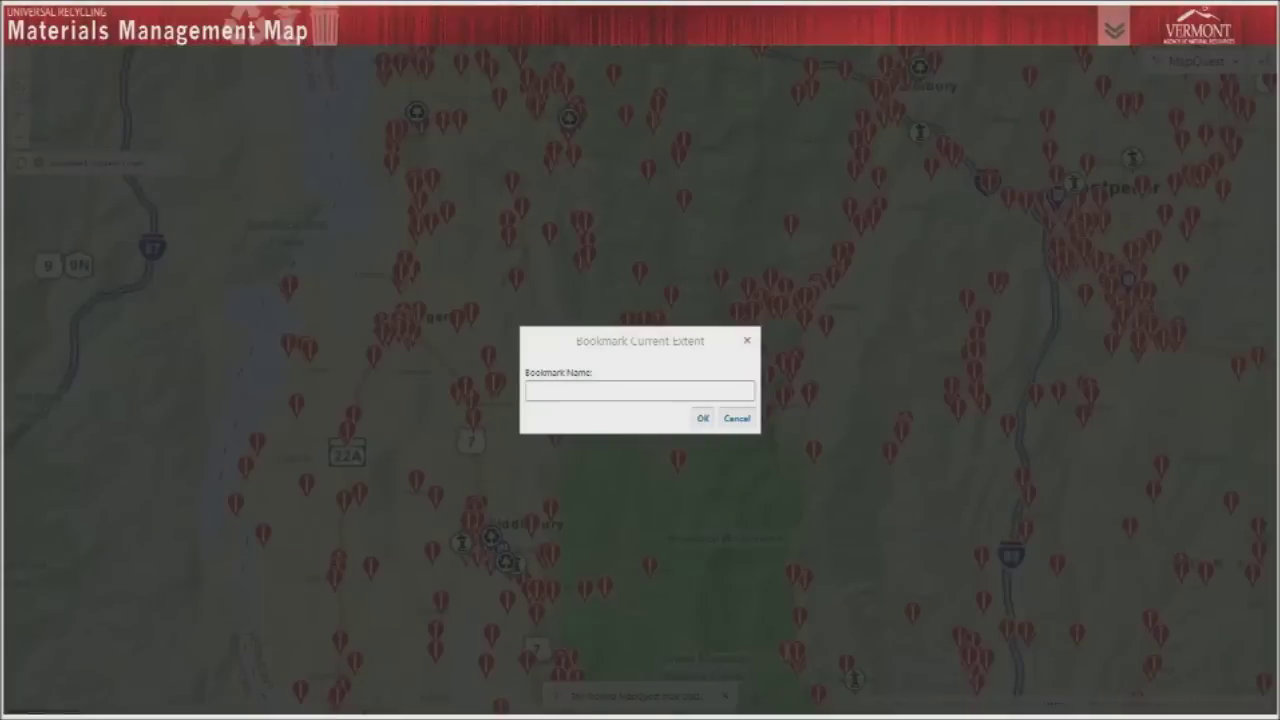
{"action": "type", "text": "My Favorite Place"}
{"action": "key", "text": "Return"}
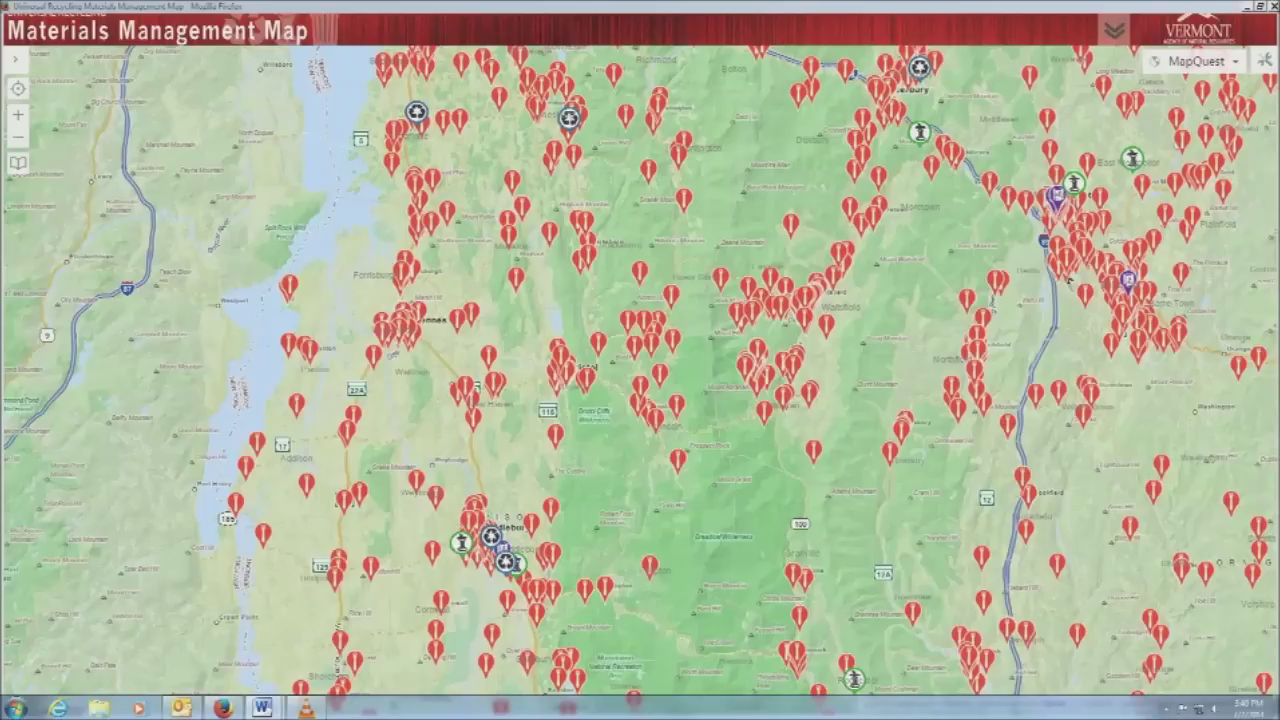
Expand the map toolbar and look over its Organic, Measure and Drawing tool sets.
{"action": "left_click", "coordinate": [1114, 30]}
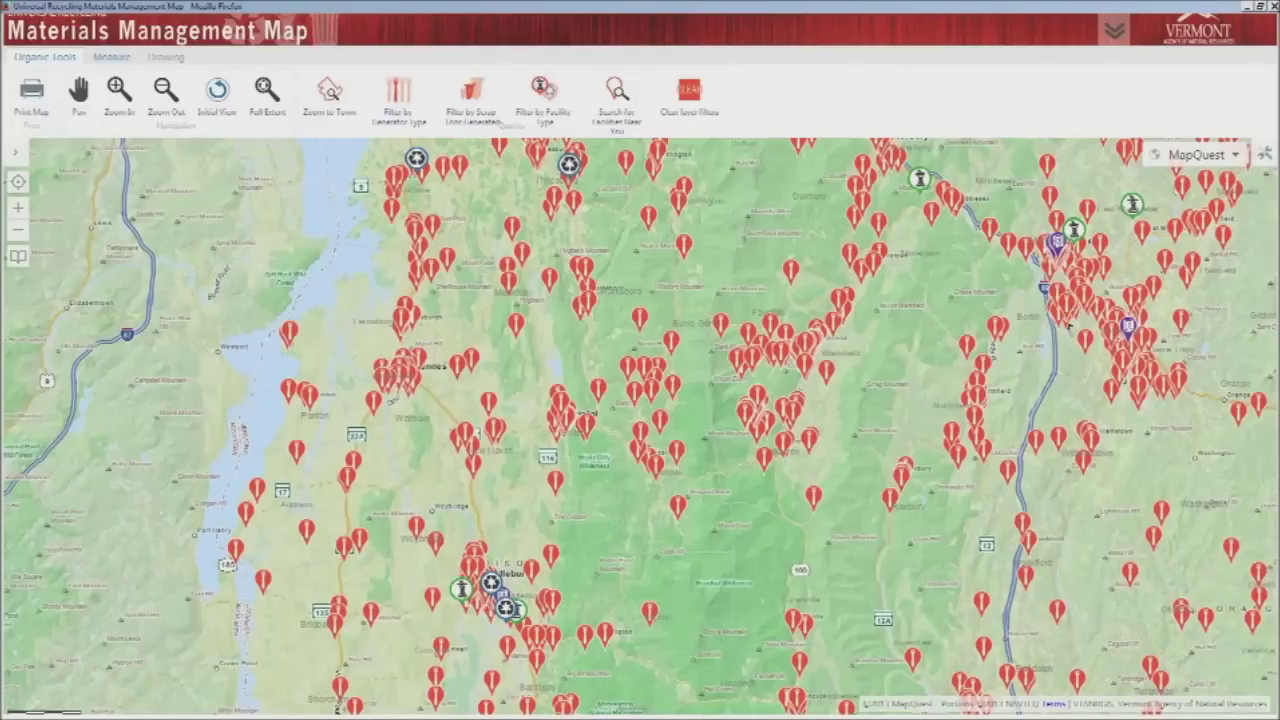
{"action": "left_click", "coordinate": [111, 57]}
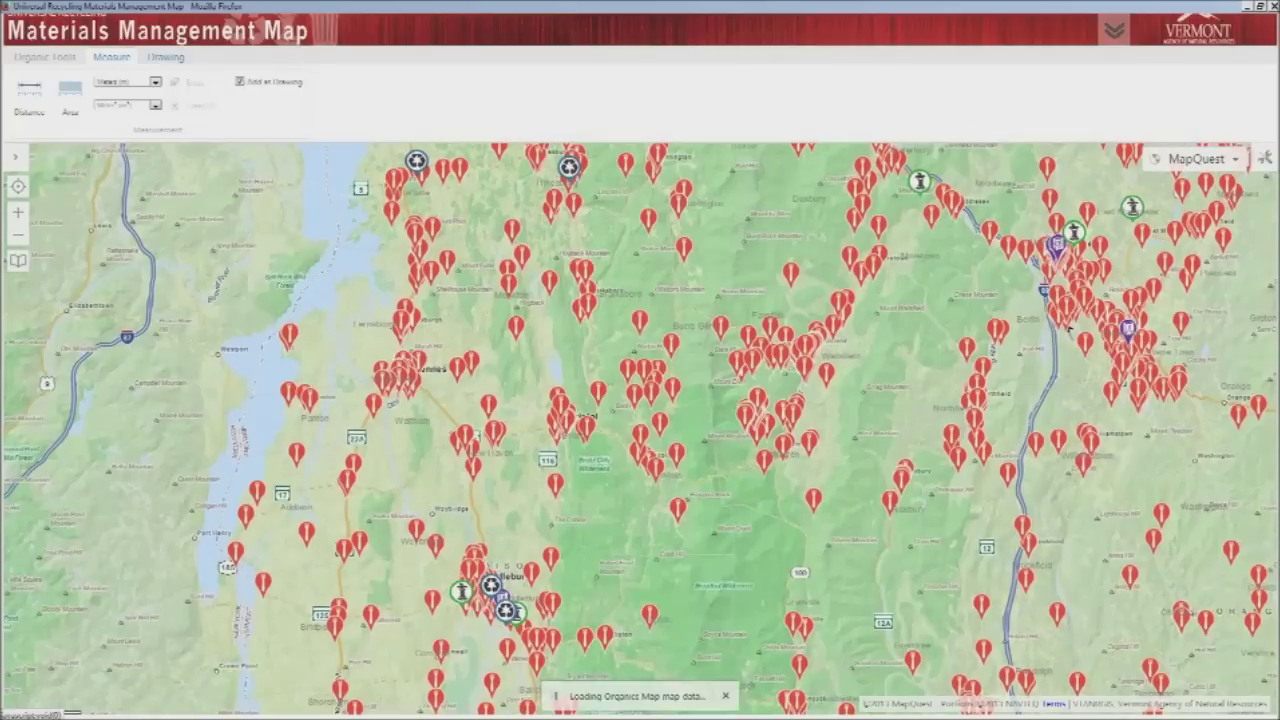
{"action": "left_click", "coordinate": [166, 57]}
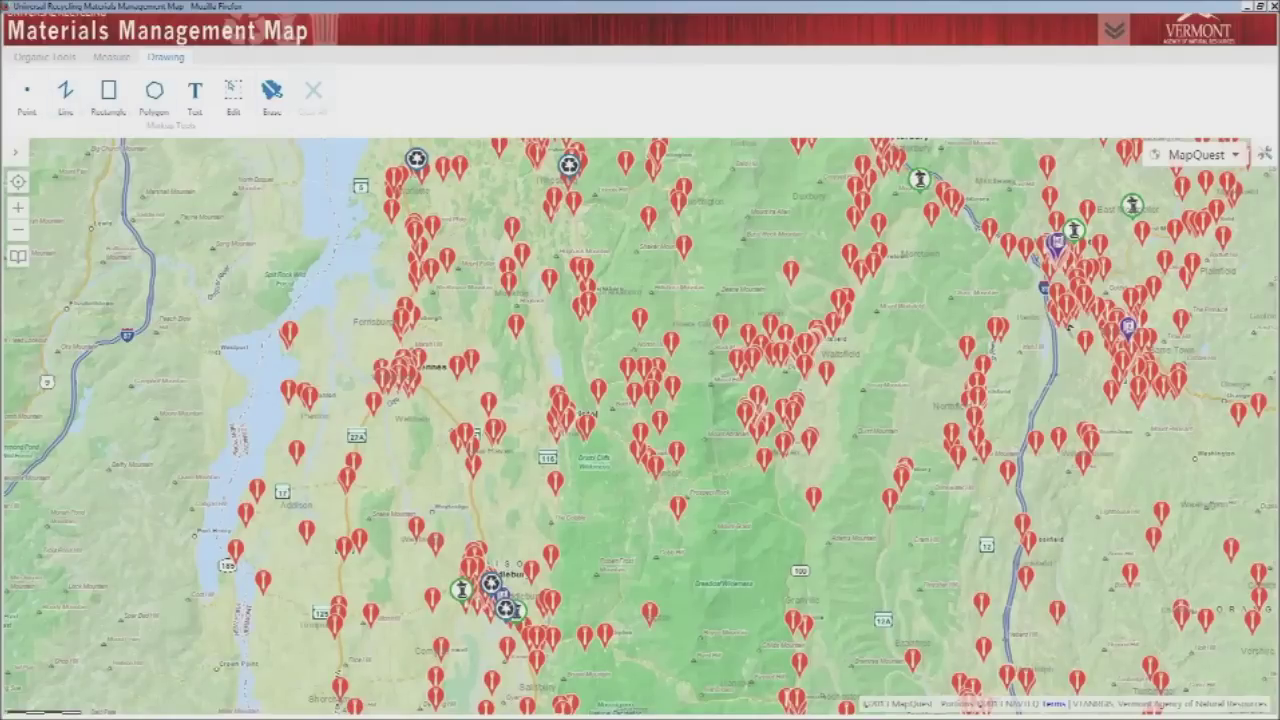
Measure the distance along a two-segment line running east from Vergennes and then bending south.
{"action": "left_click", "coordinate": [112, 57]}
{"action": "left_click", "coordinate": [29, 95]}
{"action": "left_click", "coordinate": [414, 378]}
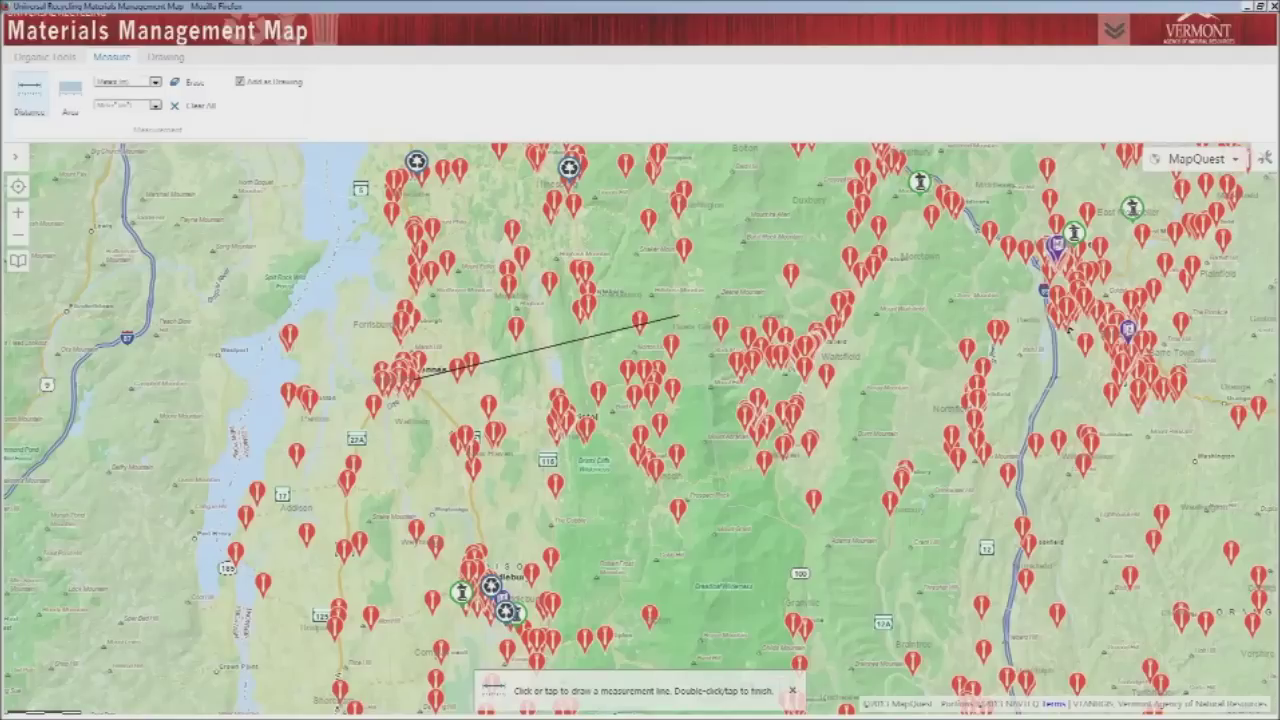
{"action": "left_click", "coordinate": [679, 317]}
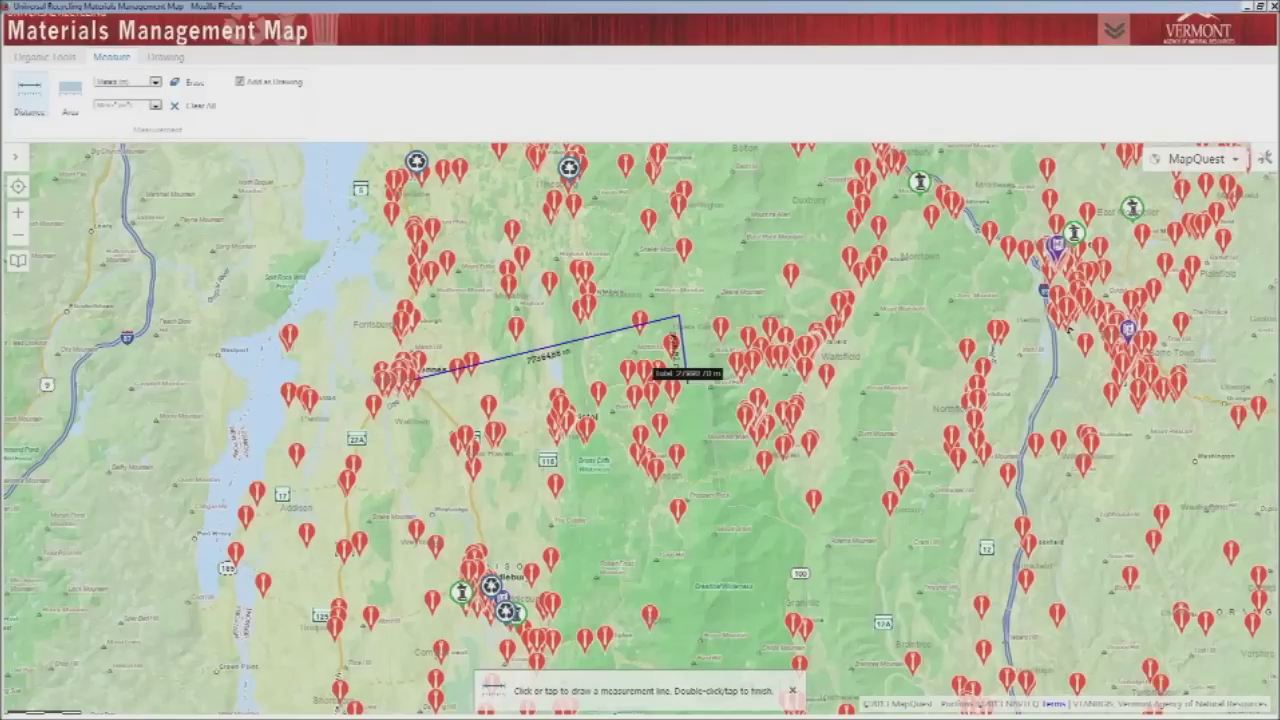
Set the unit for distance measurements to miles.
{"action": "left_click", "coordinate": [155, 82]}
{"action": "left_click", "coordinate": [155, 82]}
{"action": "left_click", "coordinate": [155, 82]}
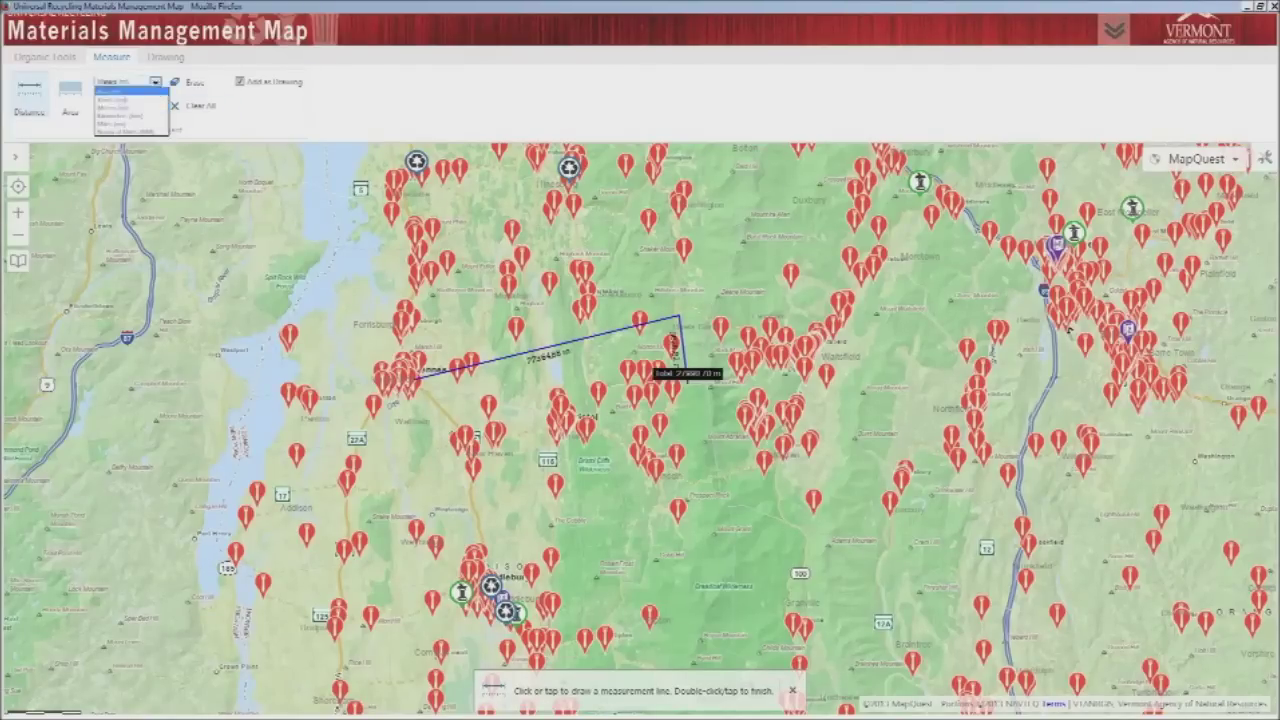
{"action": "left_click", "coordinate": [125, 92]}
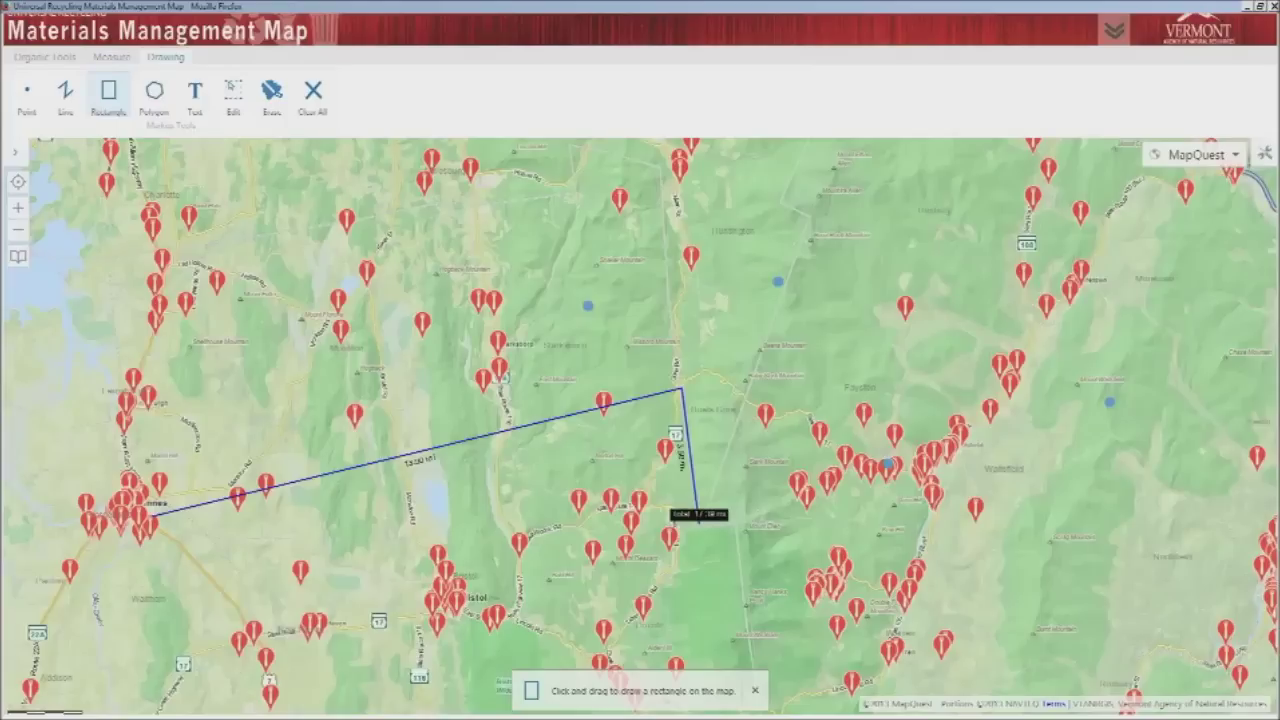
Draw a rectangle north of the measured line and reshape it by pulling its southeast corner far out to the east.
{"action": "left_click_drag", "start_coordinate": [404, 245], "coordinate": [468, 310]}
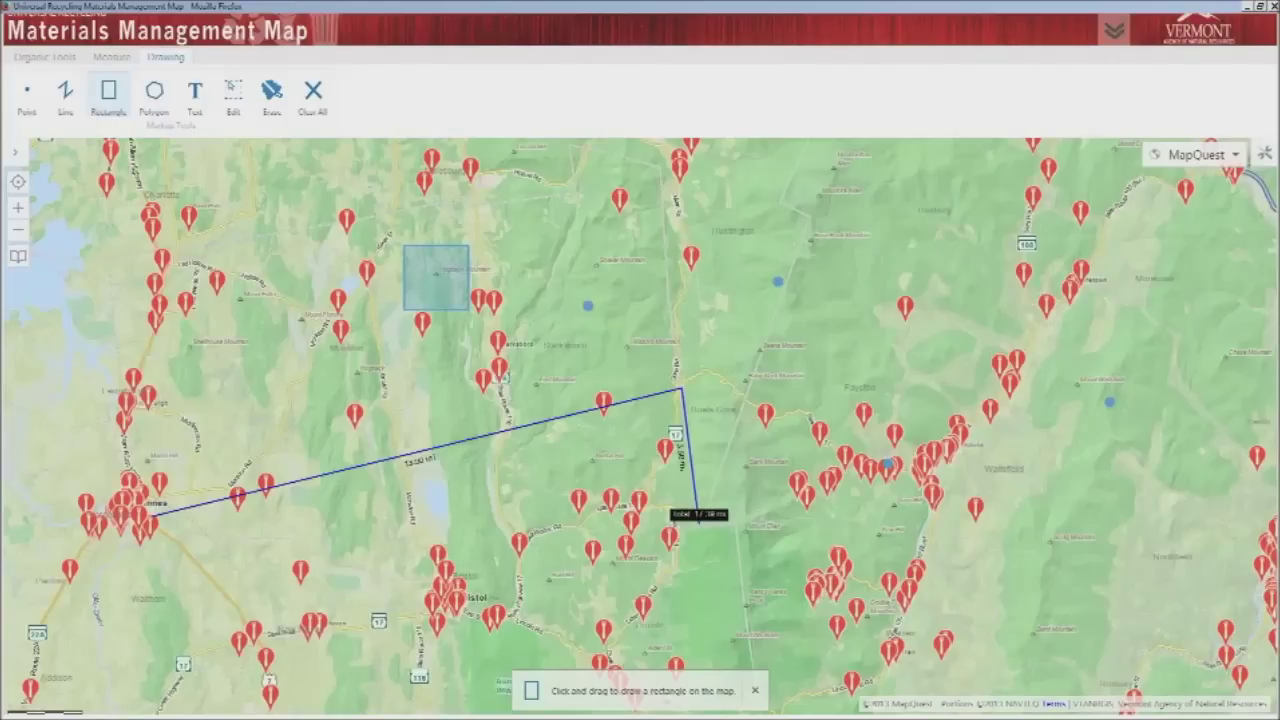
{"action": "left_click", "coordinate": [233, 95]}
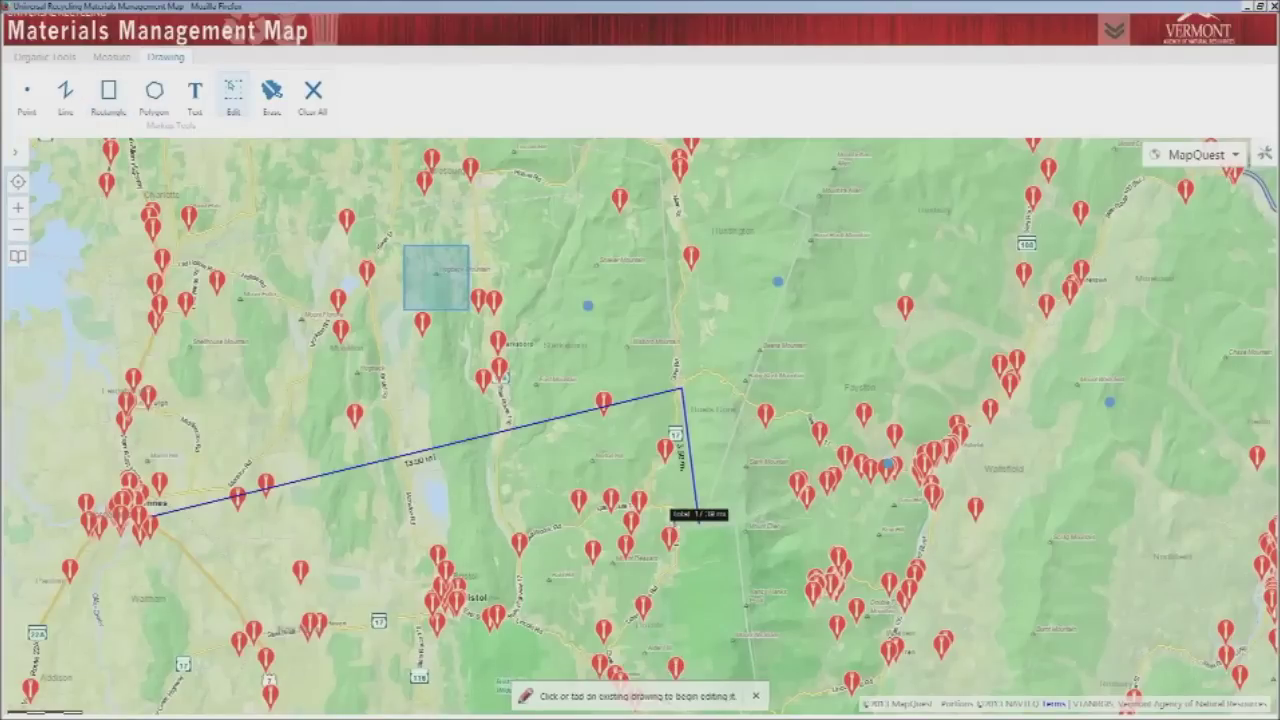
{"action": "left_click", "coordinate": [438, 278]}
{"action": "left_click_drag", "start_coordinate": [468, 310], "coordinate": [522, 357]}
{"action": "left_click_drag", "start_coordinate": [522, 301], "coordinate": [689, 301]}
Erase the reshaped polygon and clear all remaining drawings from the map.
{"action": "left_click", "coordinate": [271, 92]}
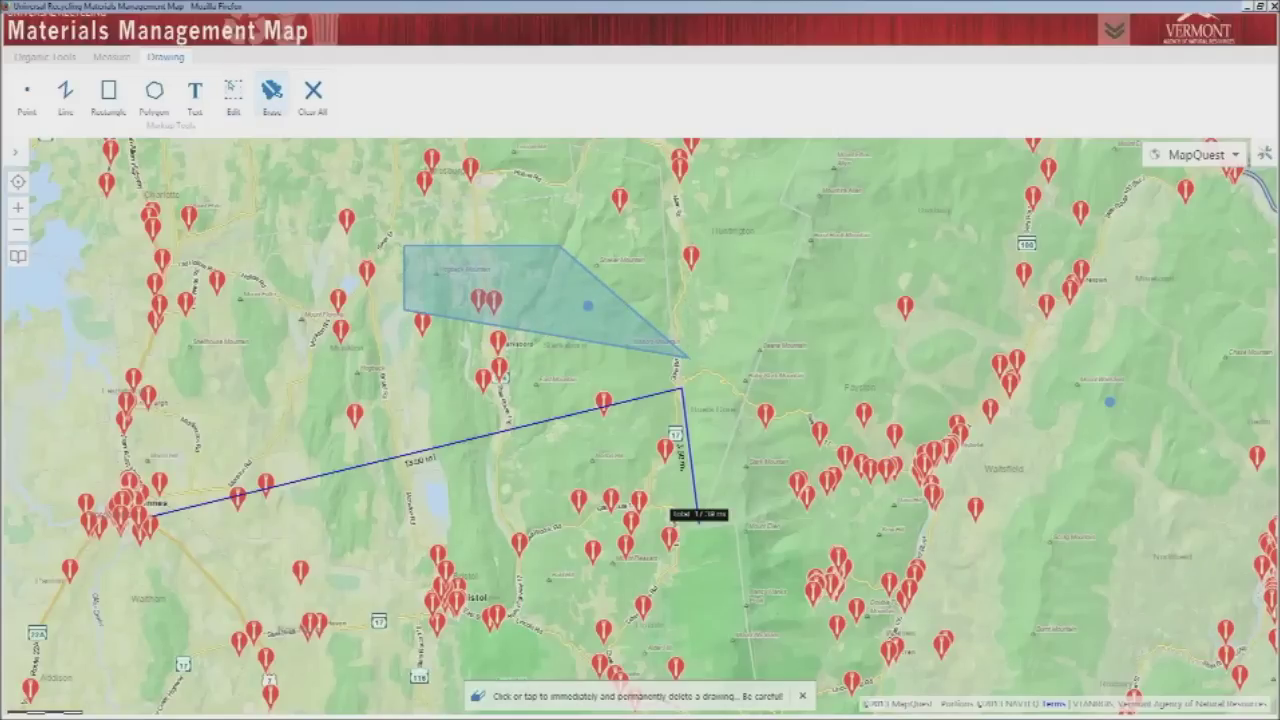
{"action": "left_click", "coordinate": [588, 305]}
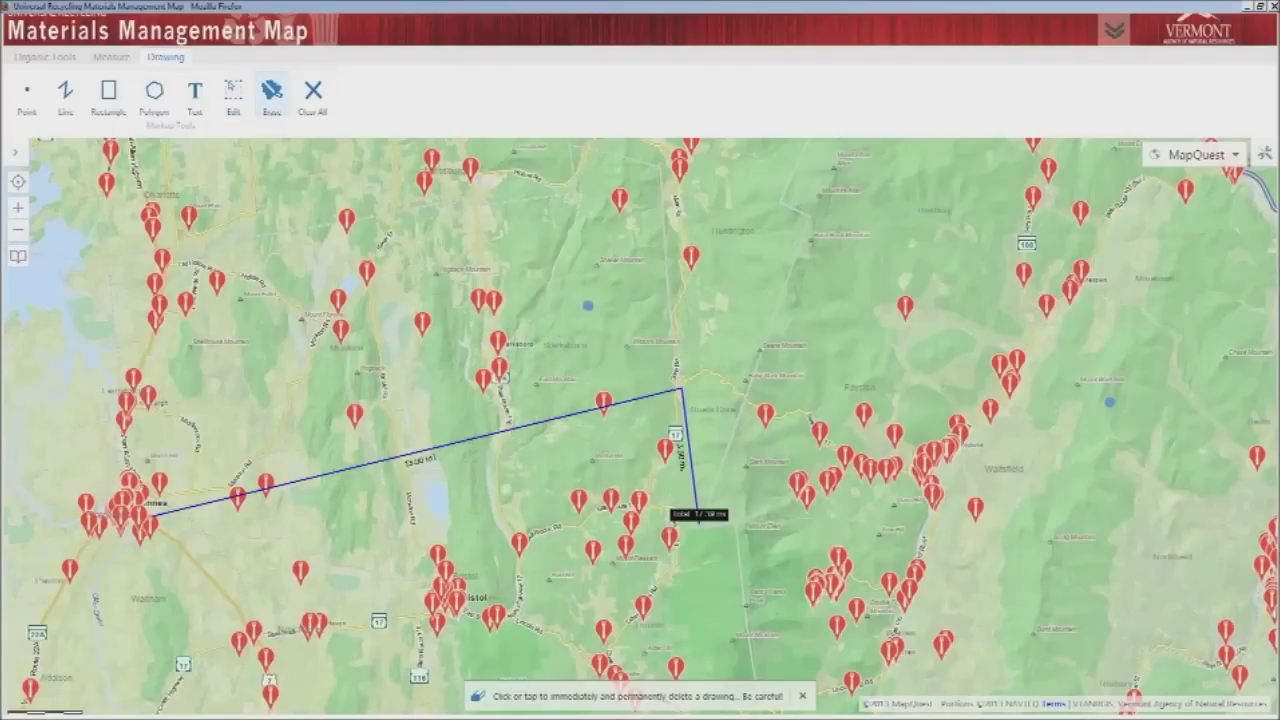
{"action": "left_click", "coordinate": [313, 92]}
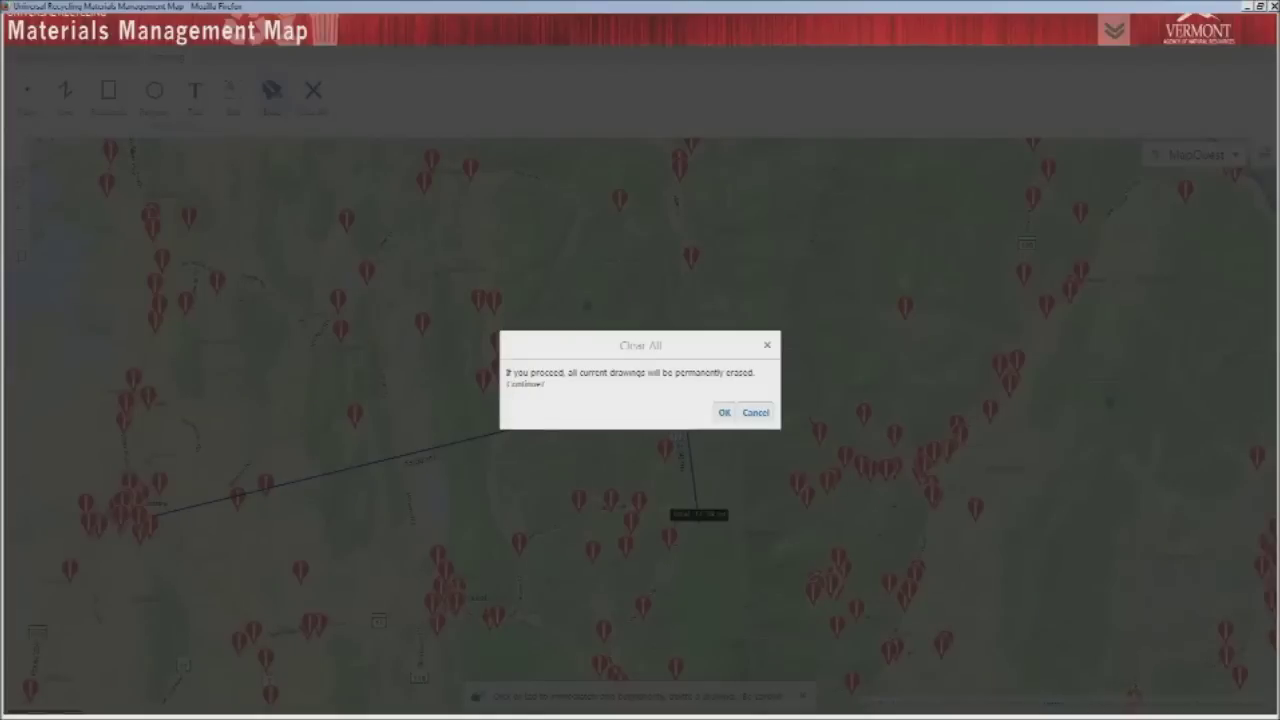
{"action": "left_click", "coordinate": [724, 413]}
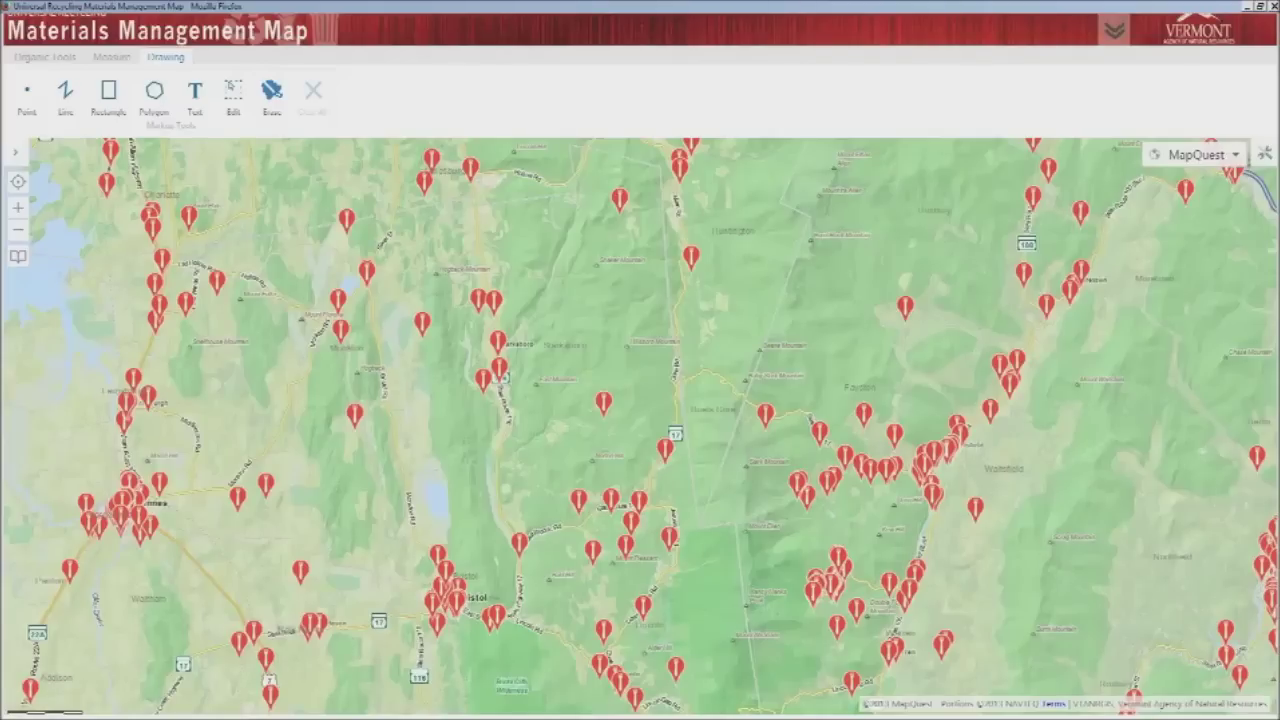
Return the map to its initial view and filter the facilities by the type Compost Facility.
{"action": "key", "text": "alt+Tab"}
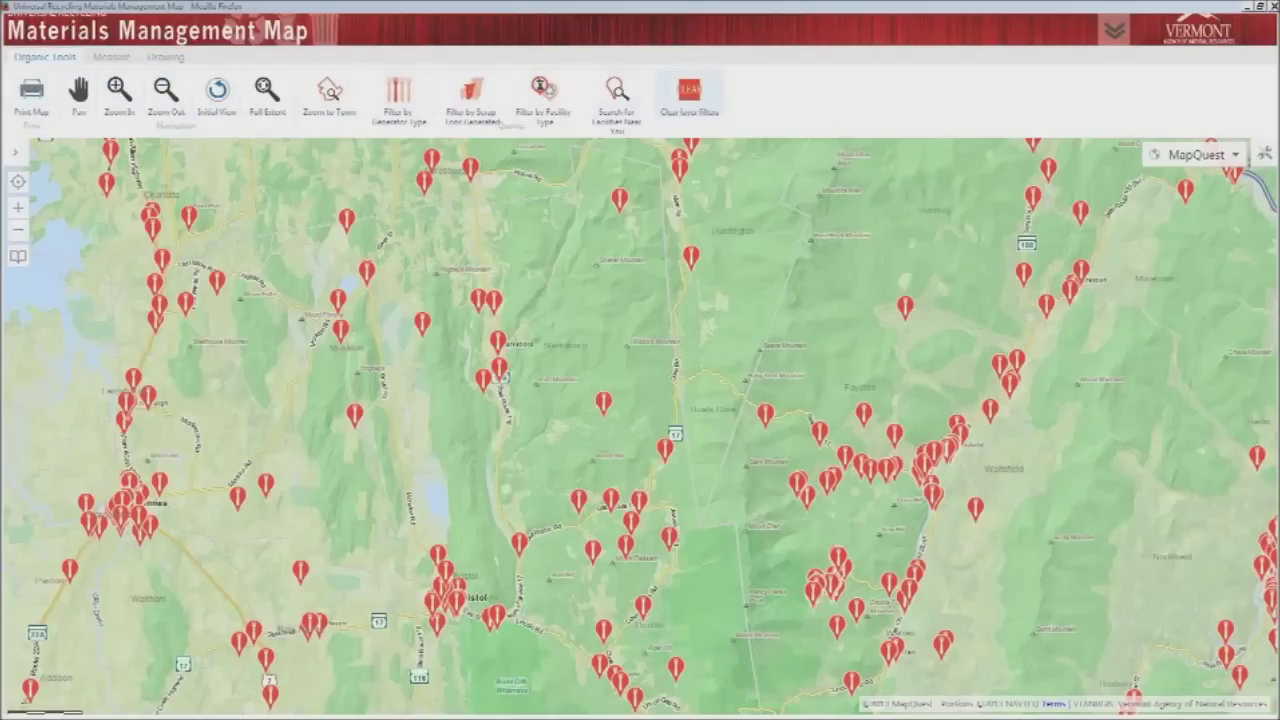
{"action": "left_click", "coordinate": [217, 92]}
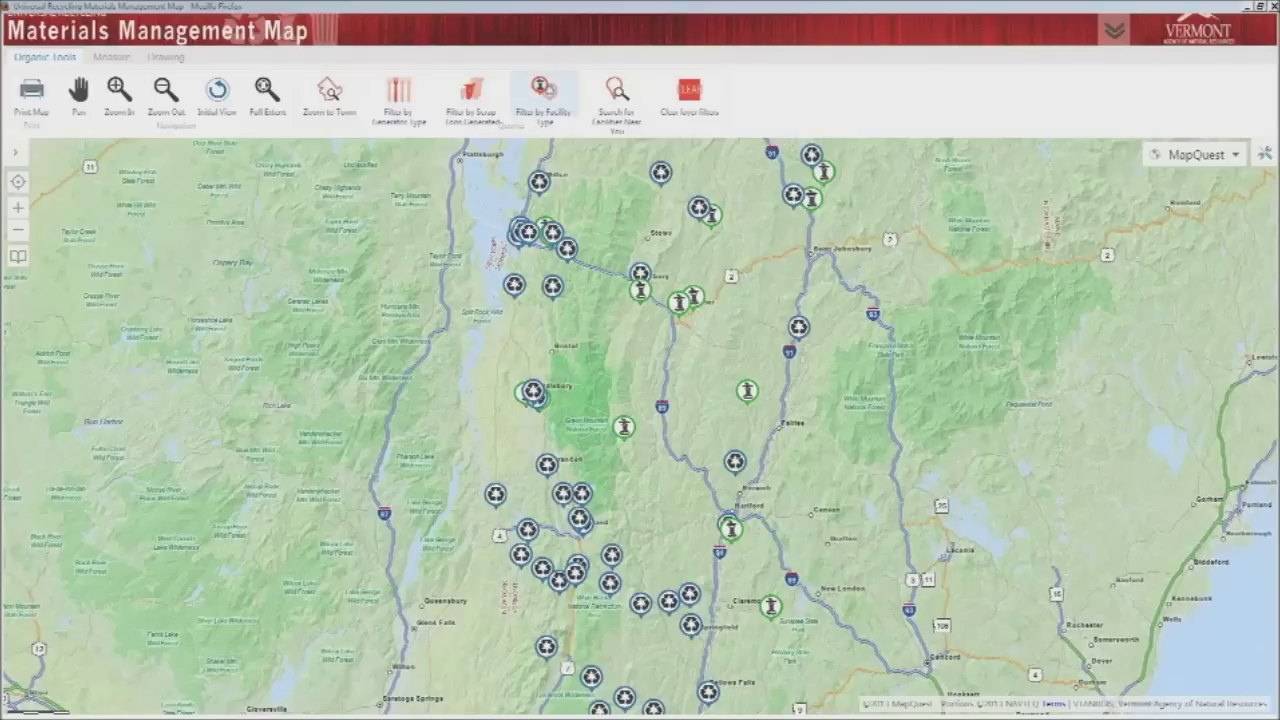
{"action": "left_click", "coordinate": [545, 90]}
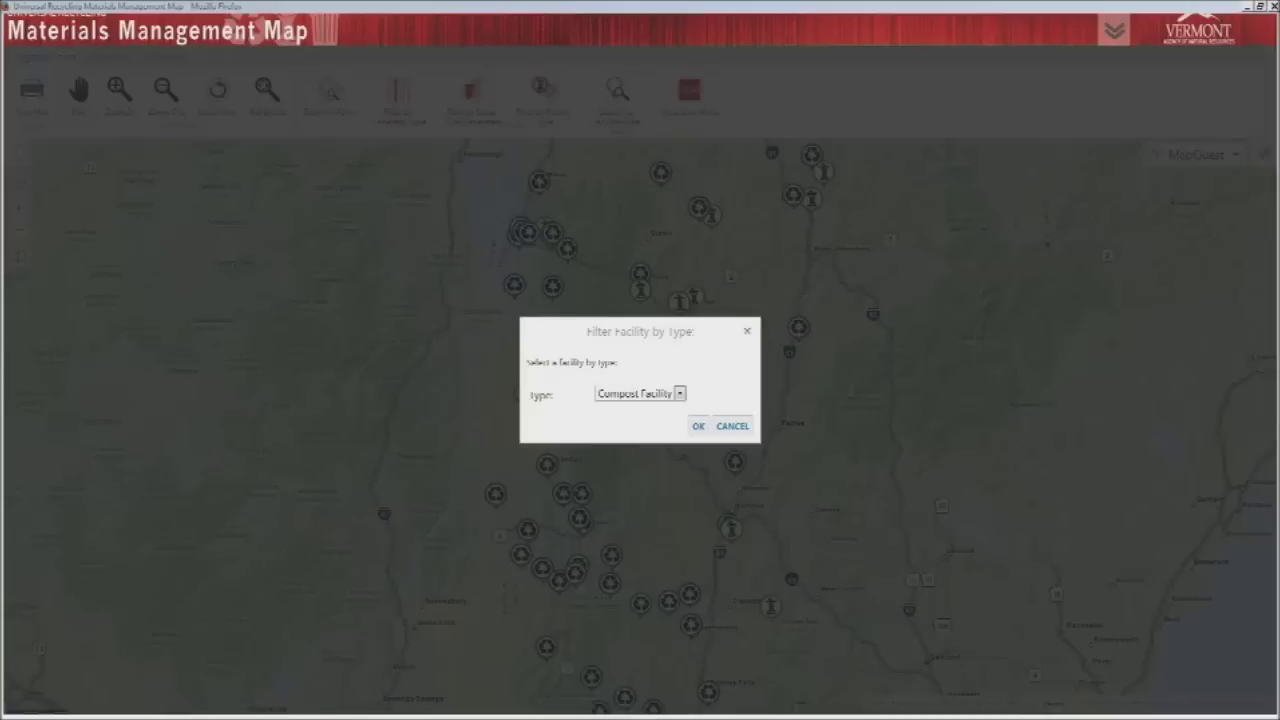
{"action": "left_click", "coordinate": [680, 394]}
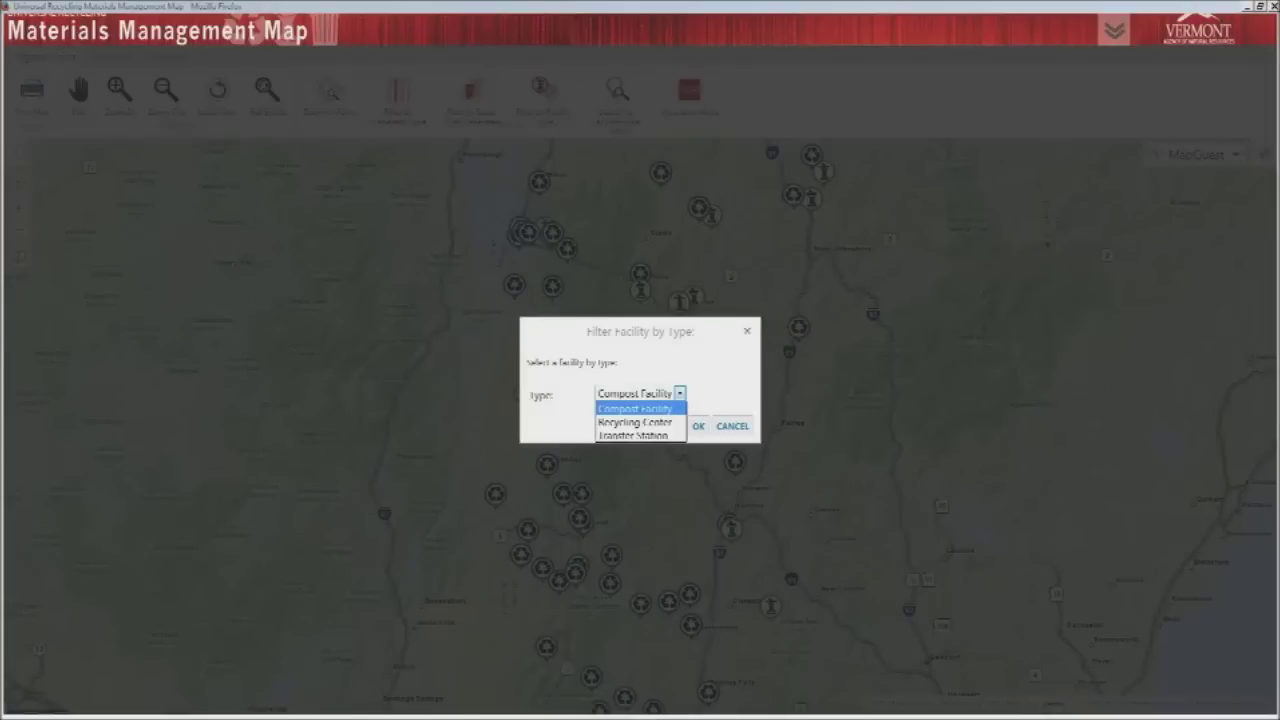
{"action": "left_click", "coordinate": [636, 408]}
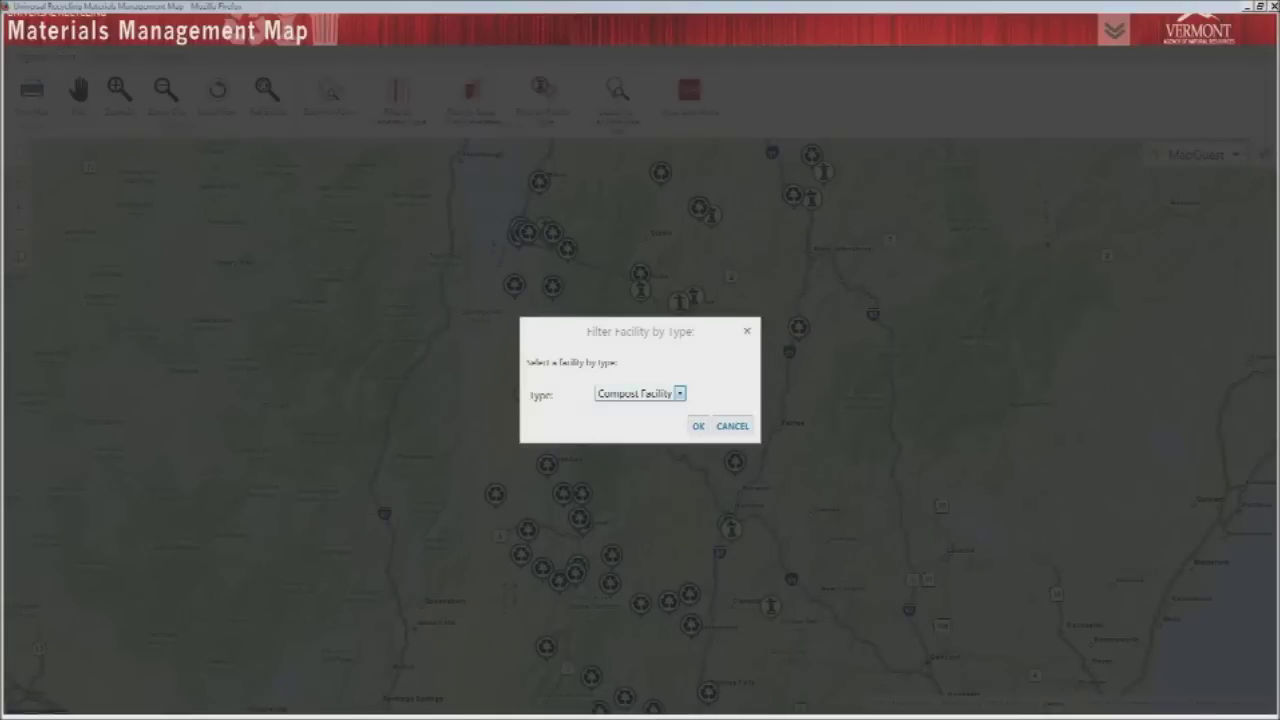
{"action": "left_click", "coordinate": [698, 426]}
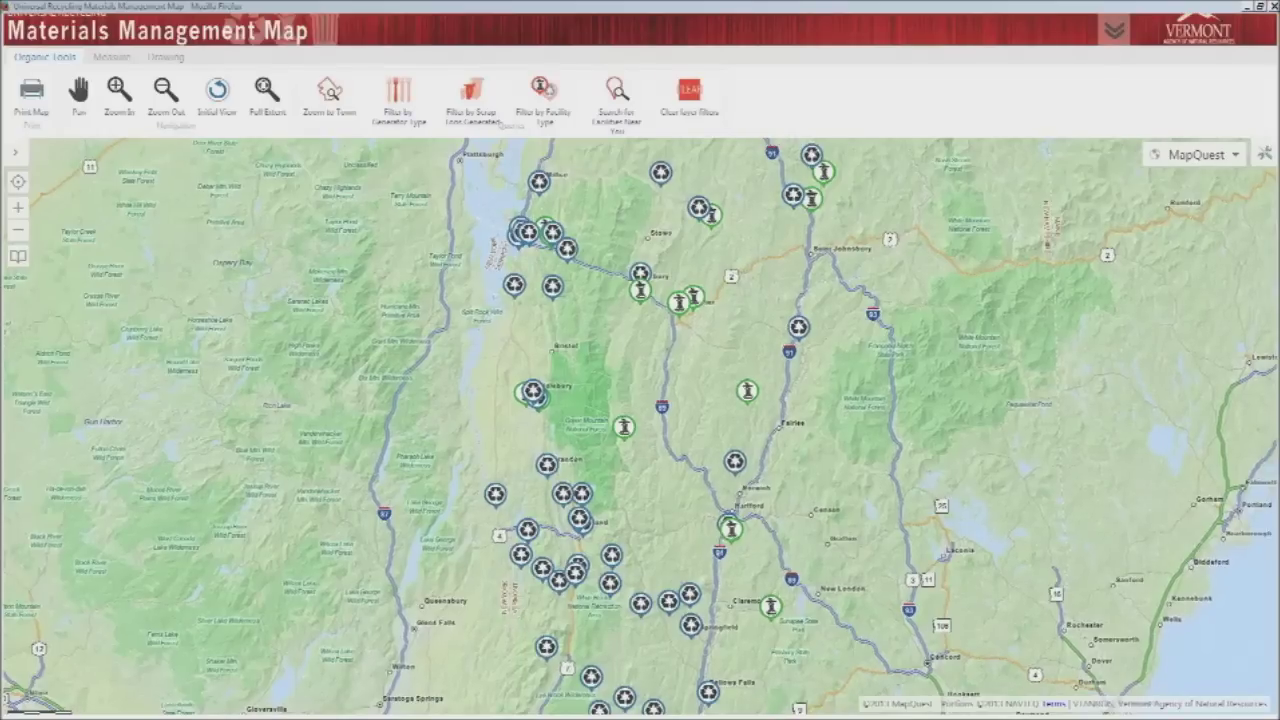
{"action": "left_click", "coordinate": [736, 342]}
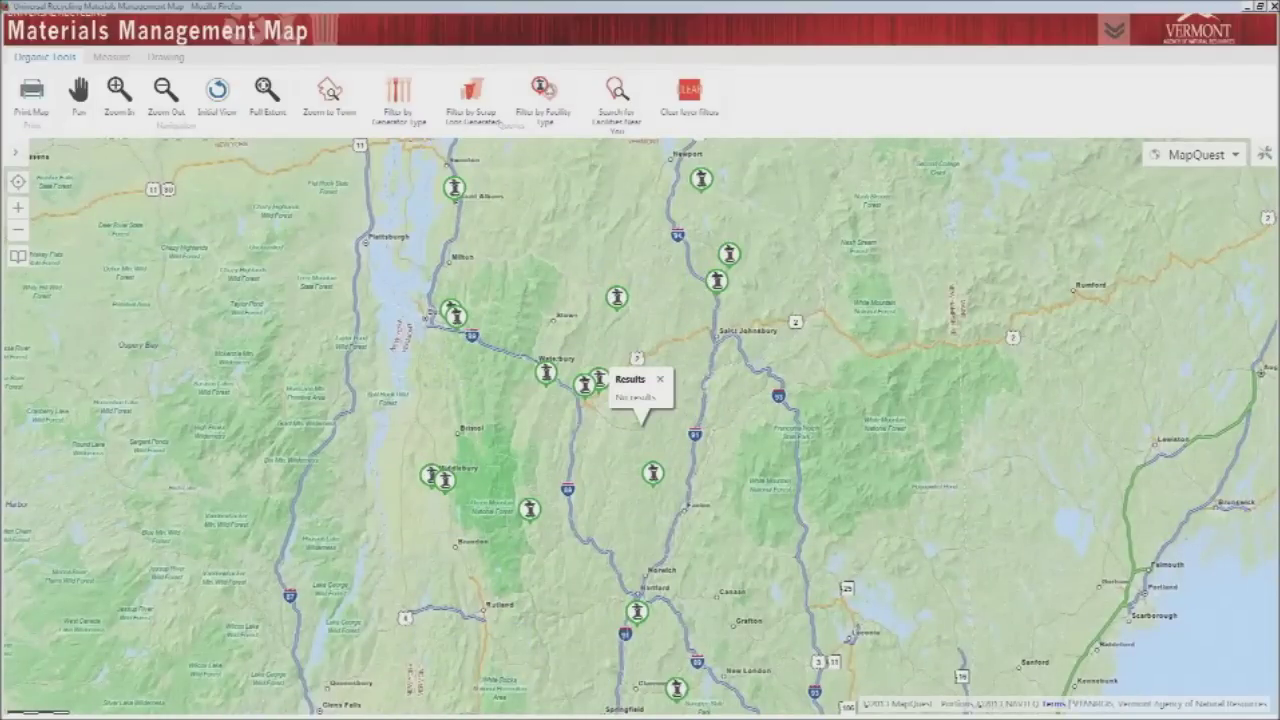
{"action": "left_click", "coordinate": [660, 379]}
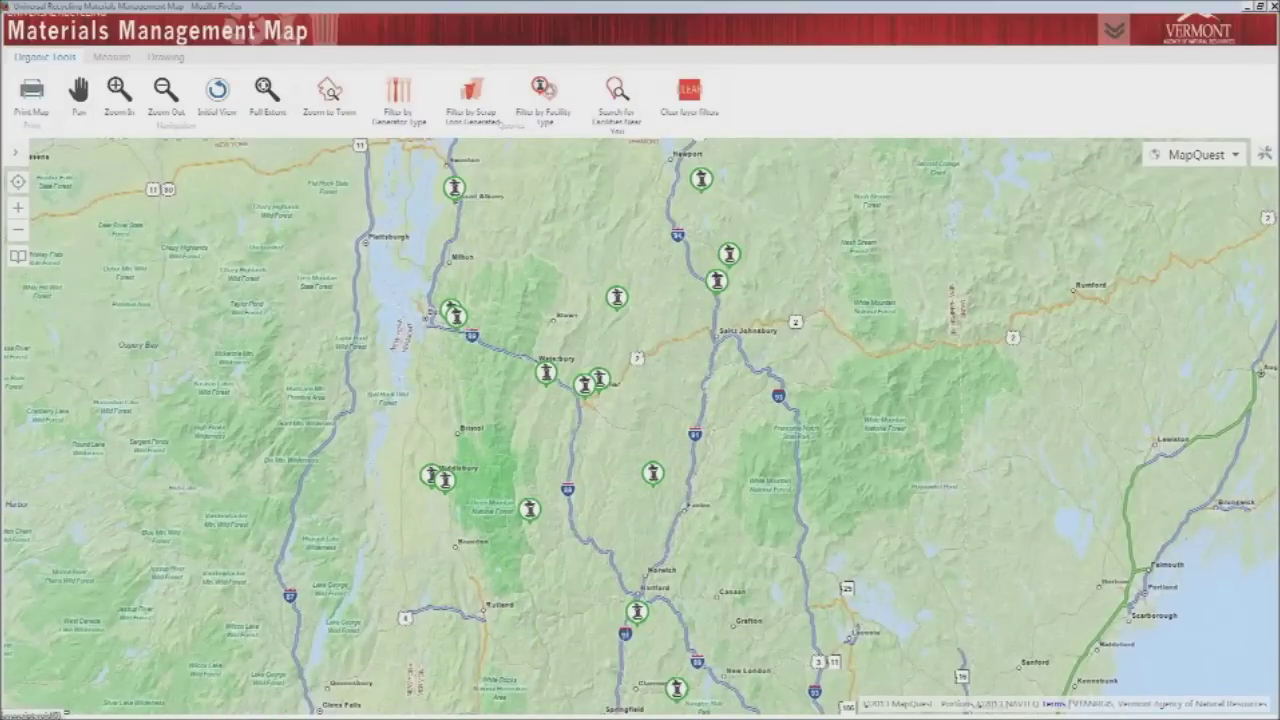
Reset the filter on the facility layer and return the map to its full extent.
{"action": "left_click", "coordinate": [689, 92]}
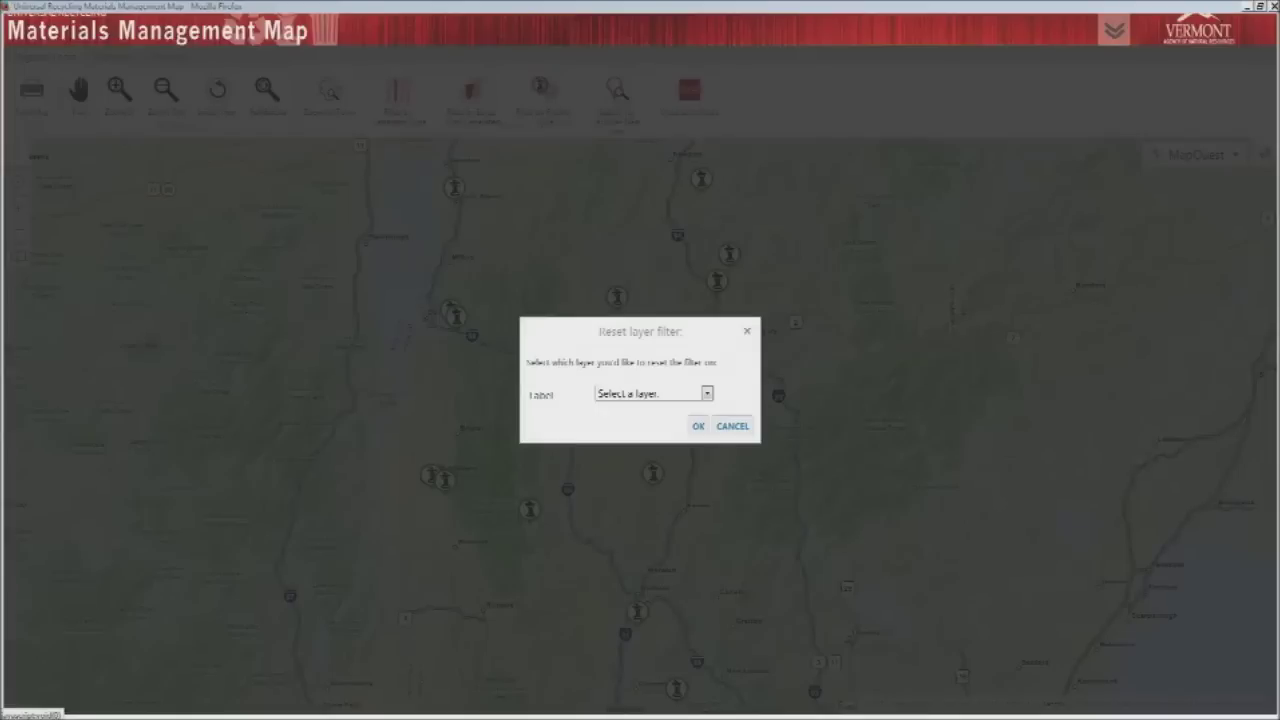
{"action": "left_click", "coordinate": [707, 394]}
{"action": "left_click", "coordinate": [612, 449]}
{"action": "left_click", "coordinate": [698, 426]}
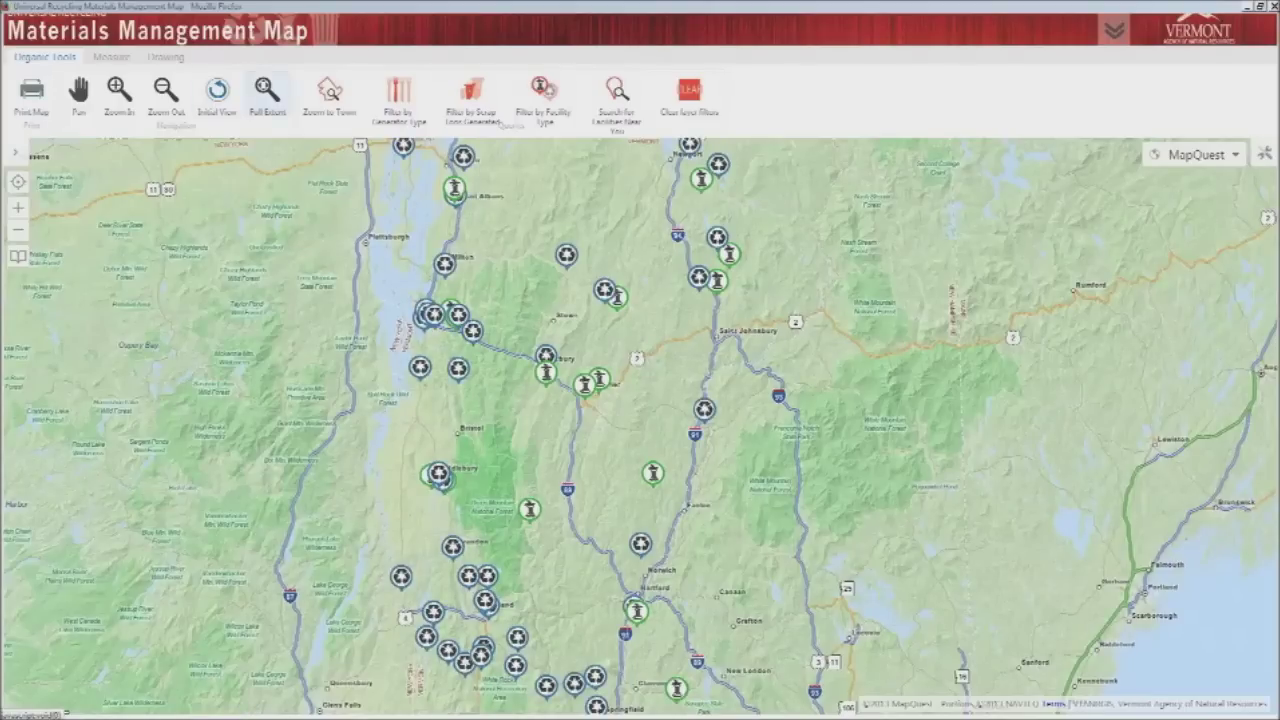
{"action": "left_click", "coordinate": [266, 95]}
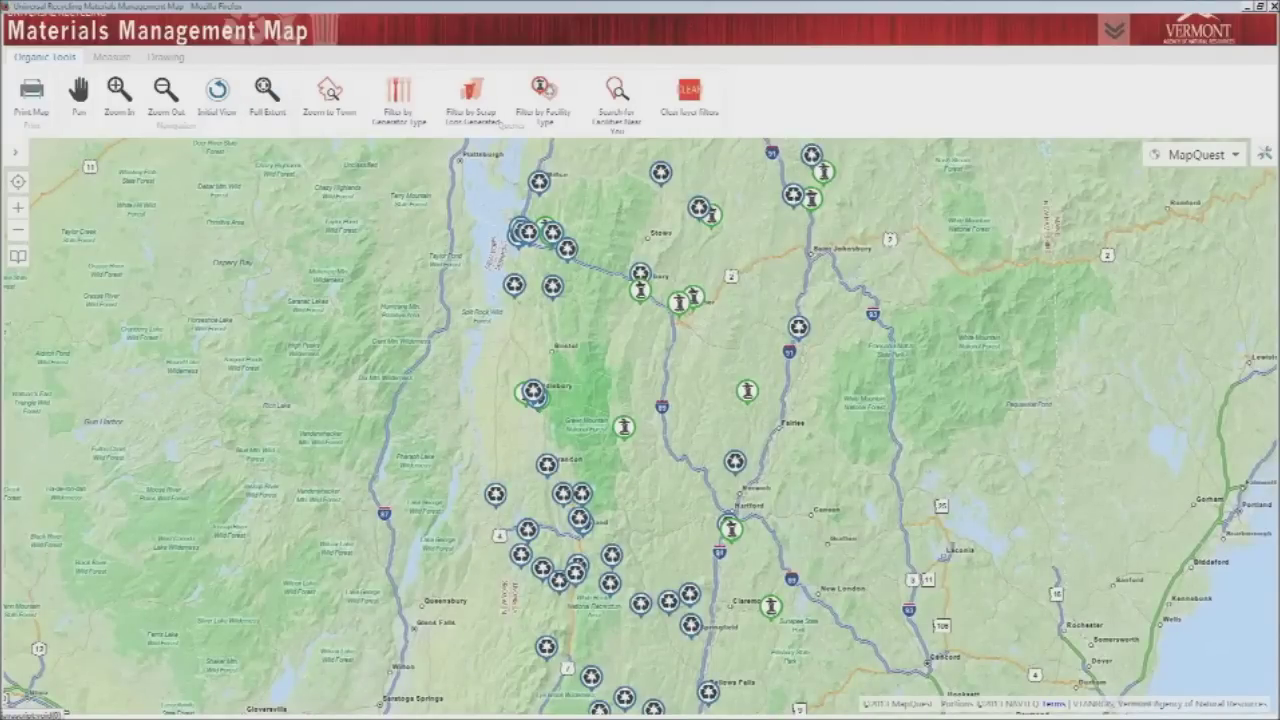
Zoom the map to the town of East Montpelier.
{"action": "left_click", "coordinate": [330, 95]}
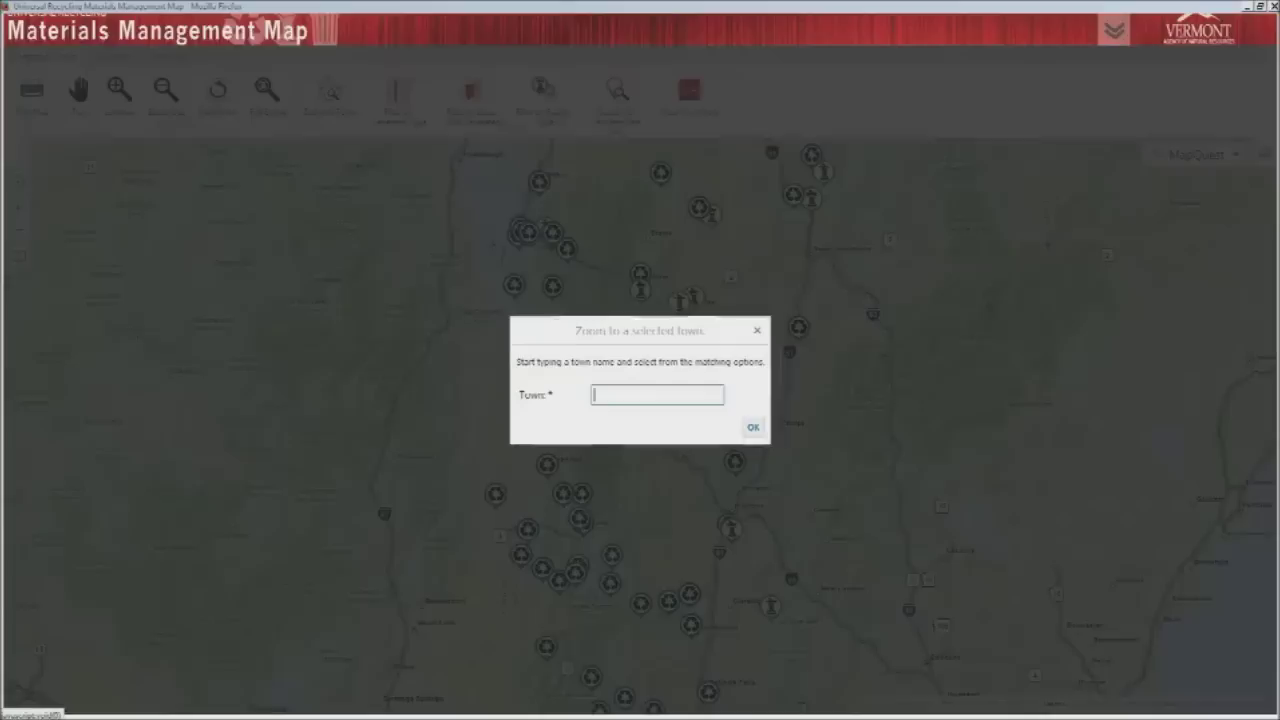
{"action": "type", "text": "East m"}
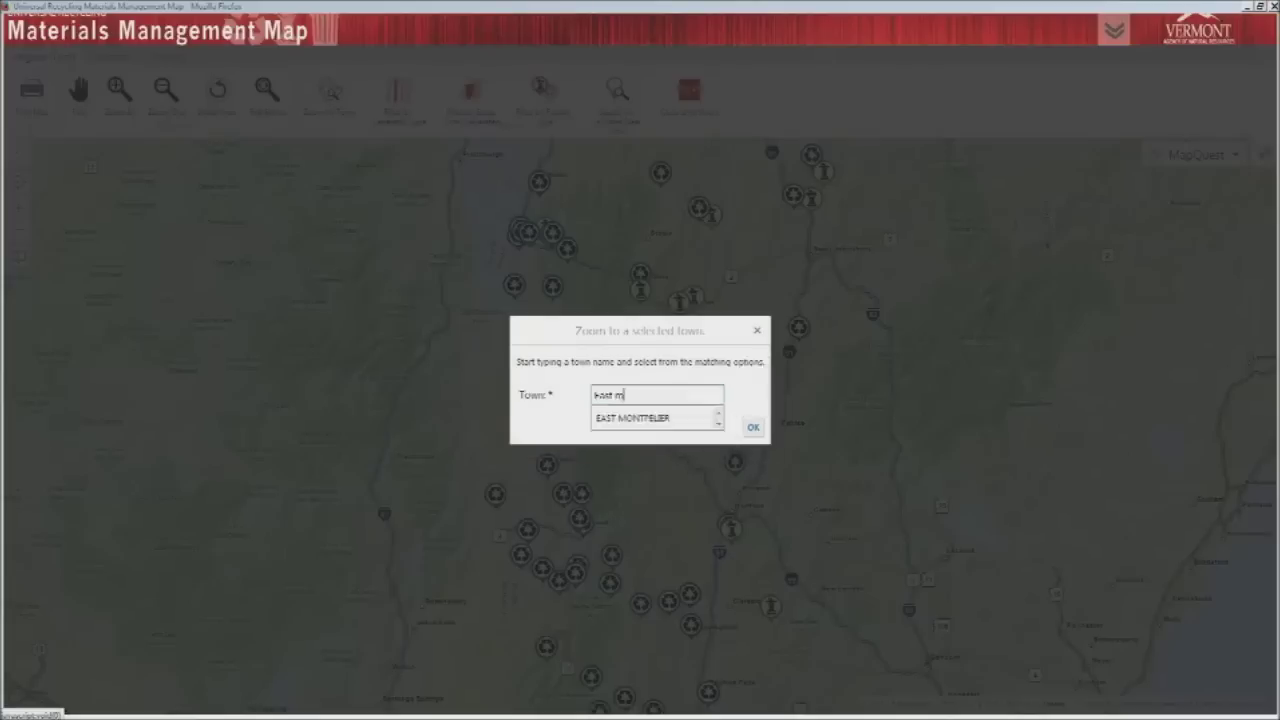
{"action": "key", "text": "Down"}
{"action": "key", "text": "Return"}
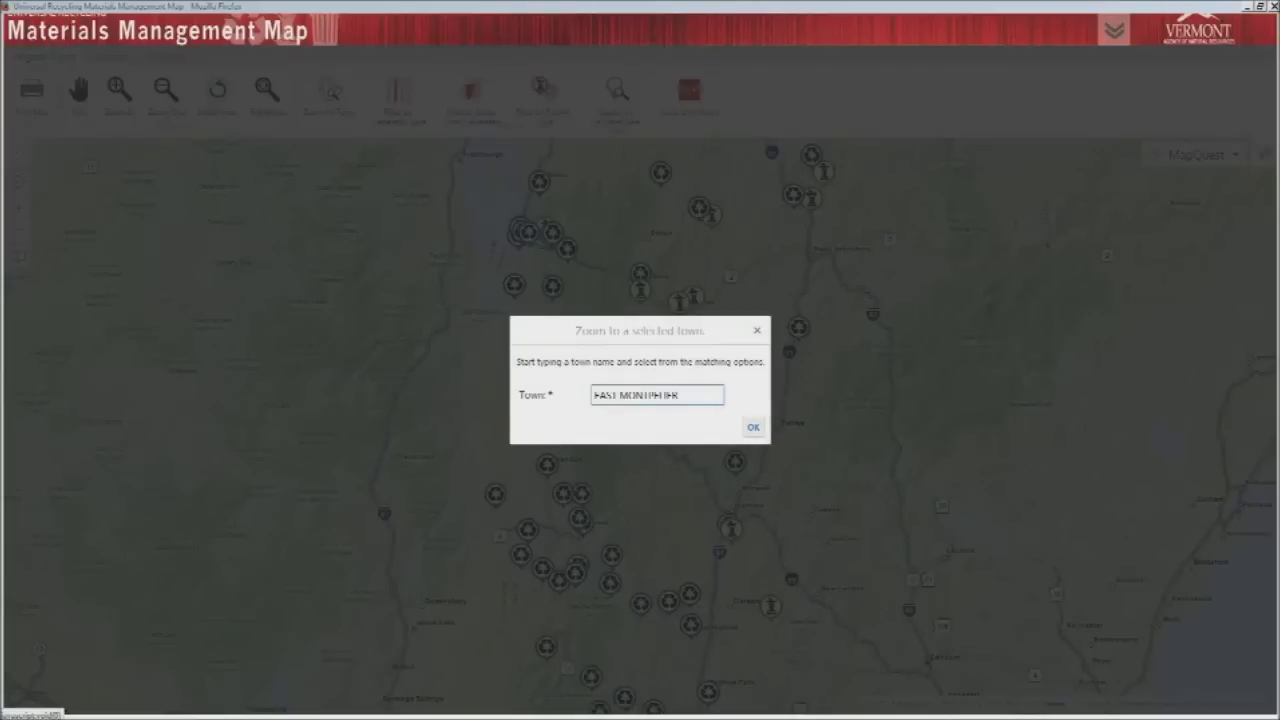
{"action": "key", "text": "Return"}
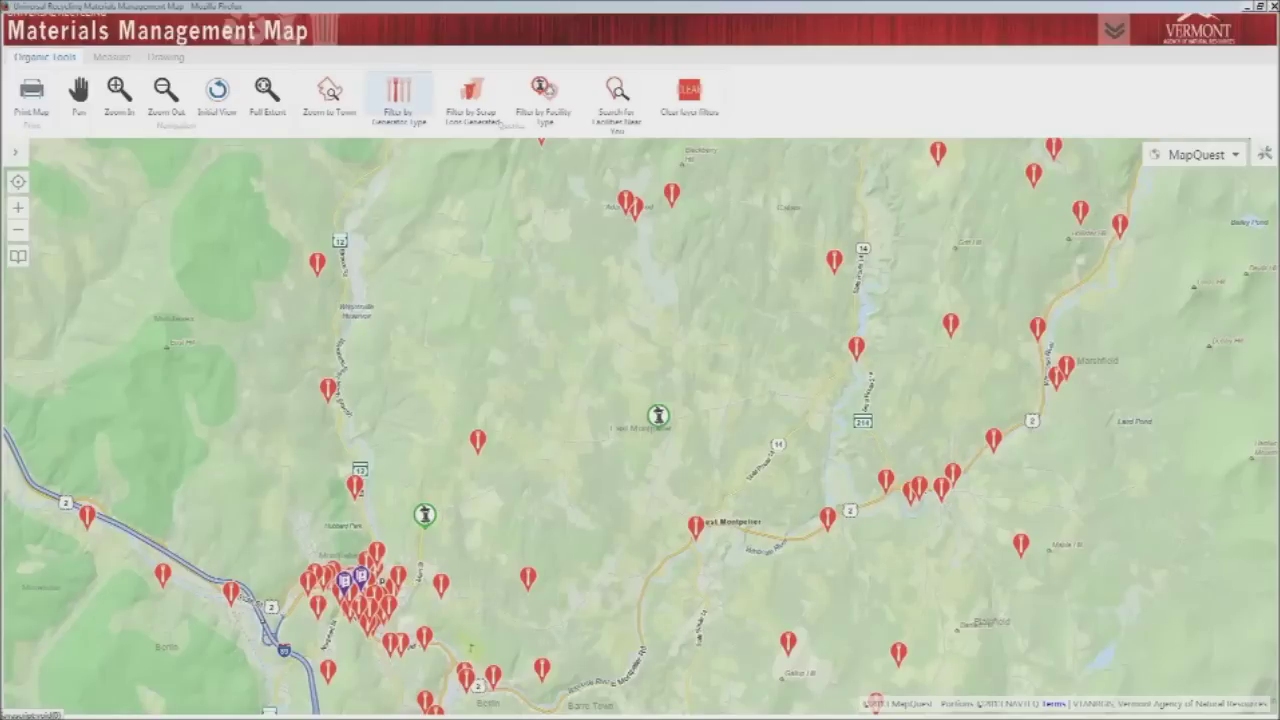
Filter the scrap generators by type School and subtype High School.
{"action": "left_click", "coordinate": [402, 92]}
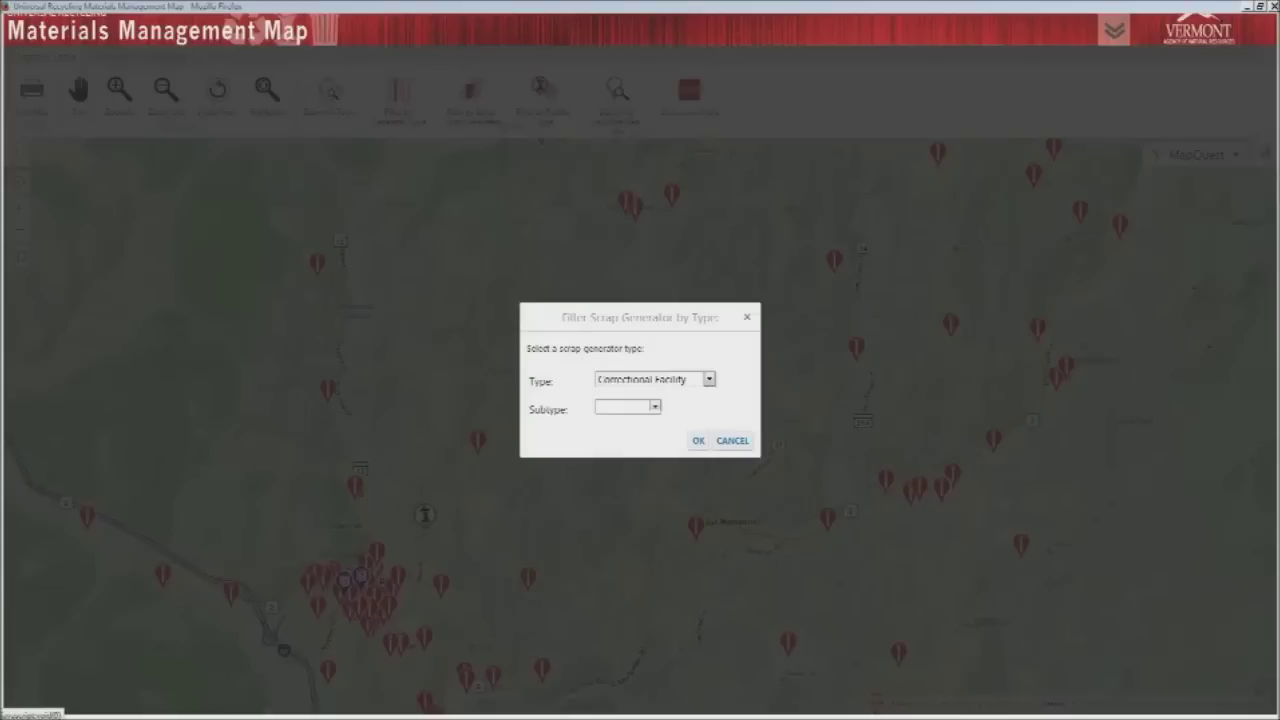
{"action": "left_click", "coordinate": [709, 379]}
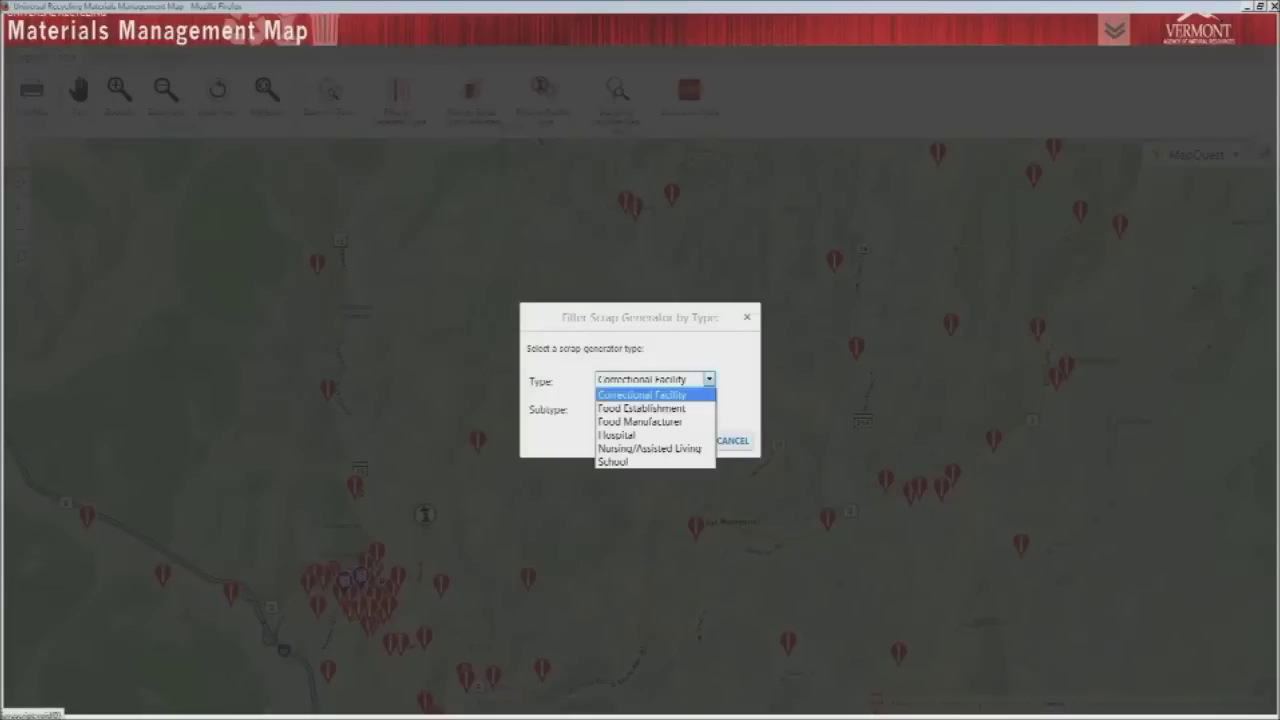
{"action": "key", "text": "Down"}
{"action": "key", "text": "Down"}
{"action": "key", "text": "Down"}
{"action": "key", "text": "Down"}
{"action": "key", "text": "Down"}
{"action": "key", "text": "Return"}
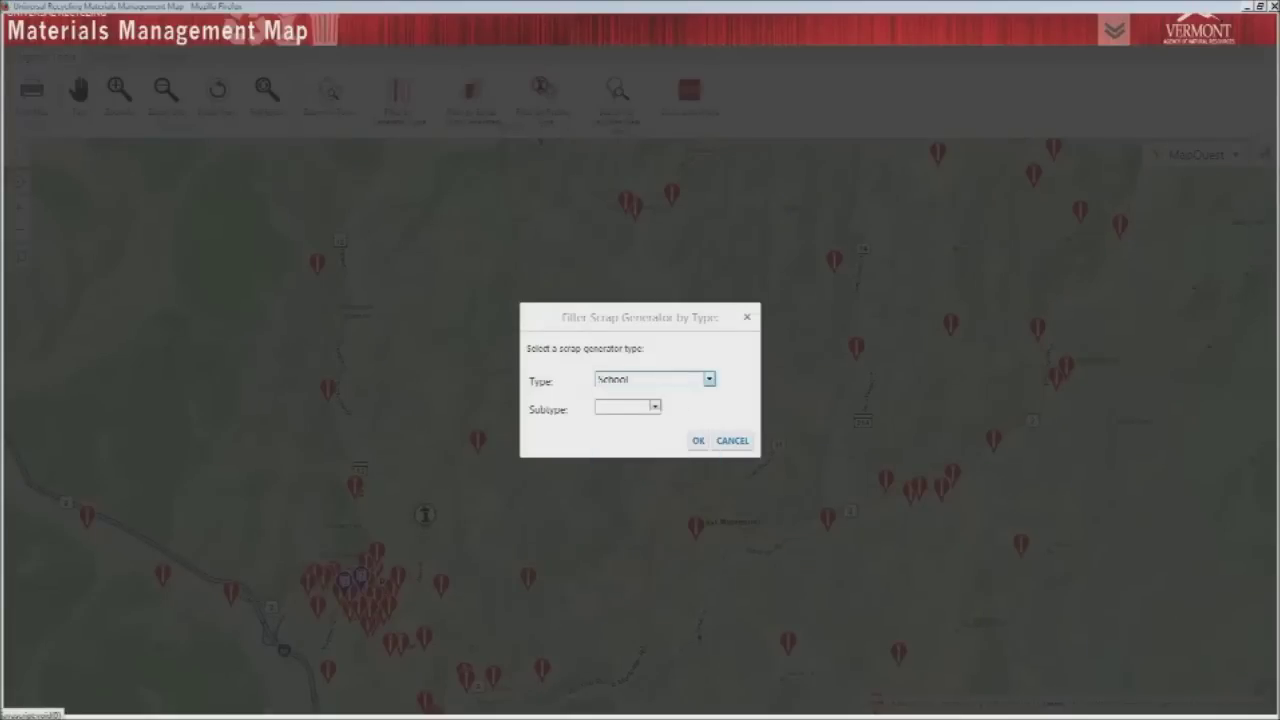
{"action": "left_click", "coordinate": [724, 407]}
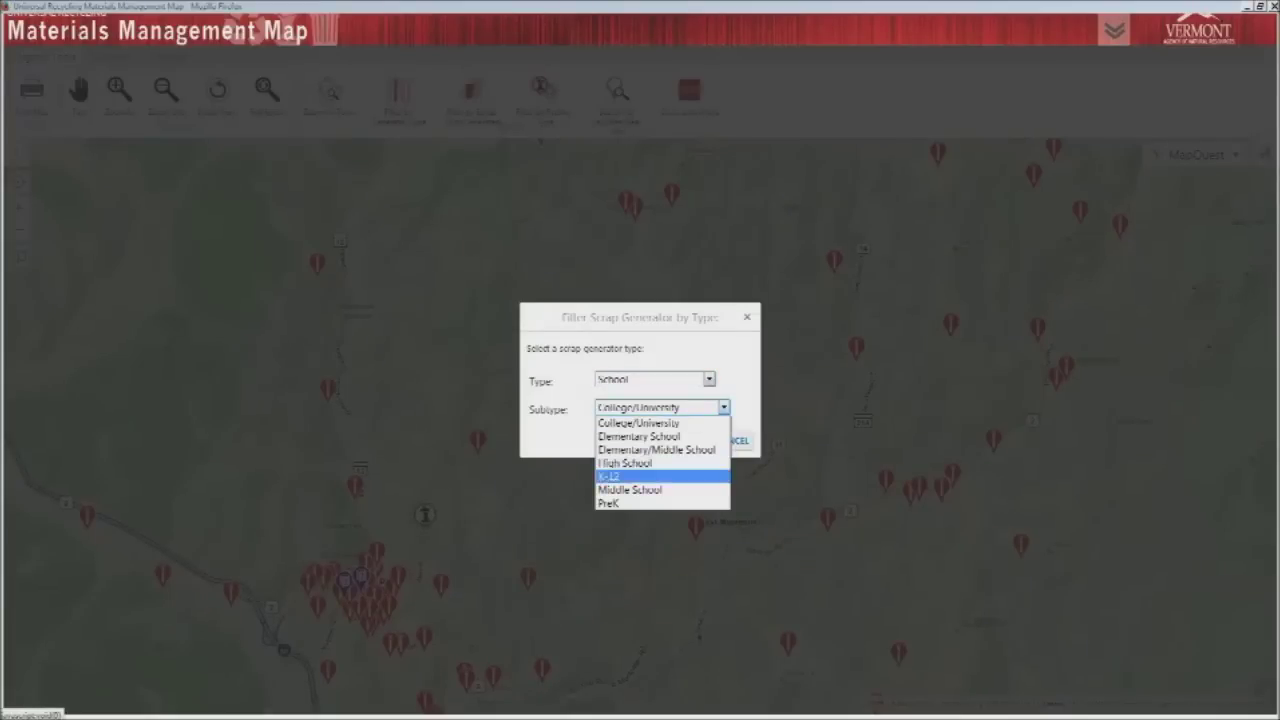
{"action": "left_click", "coordinate": [660, 463]}
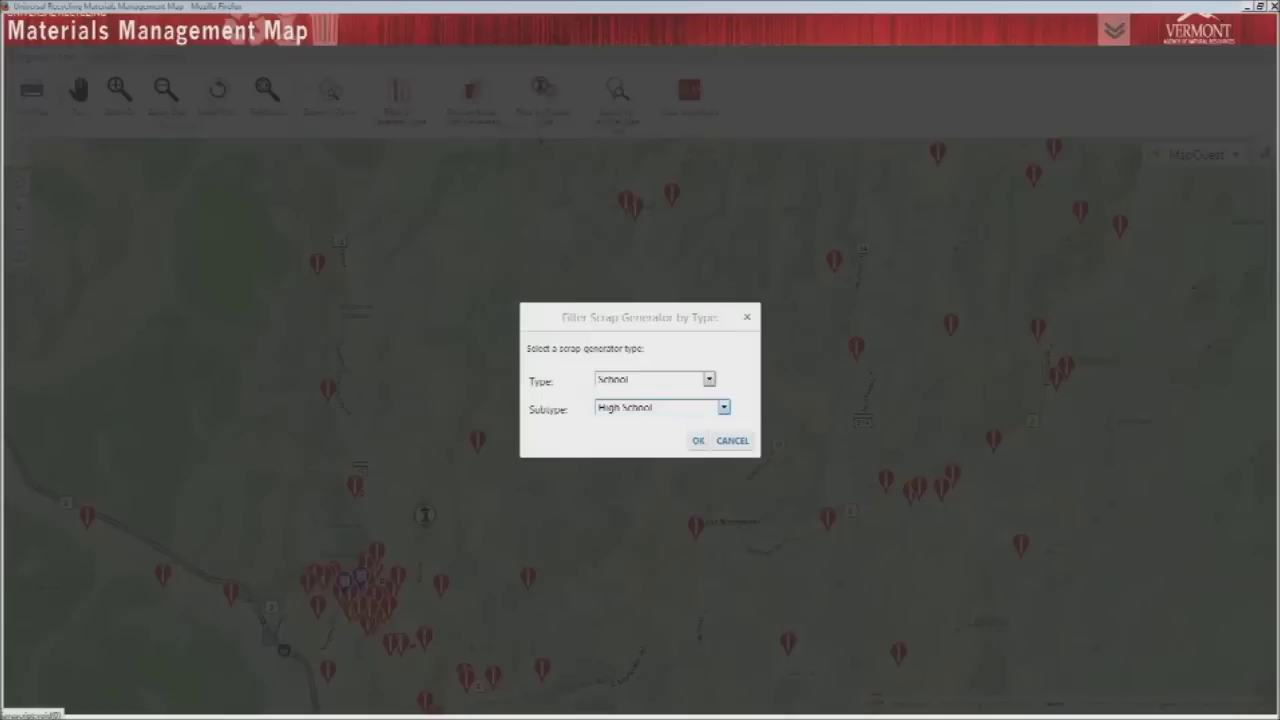
{"action": "key", "text": "Return"}
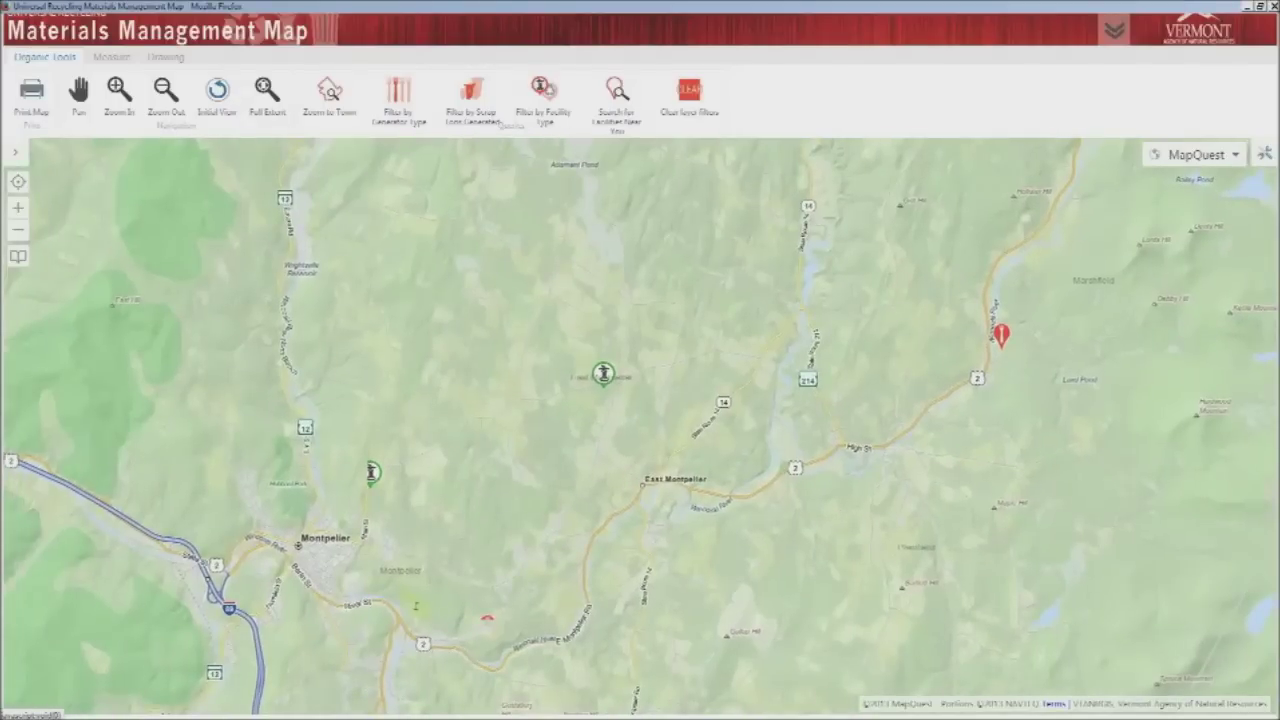
Look over the details of the compost facility northwest of East Montpelier village and close them.
{"action": "left_click_drag", "start_coordinate": [415, 605], "coordinate": [327, 632]}
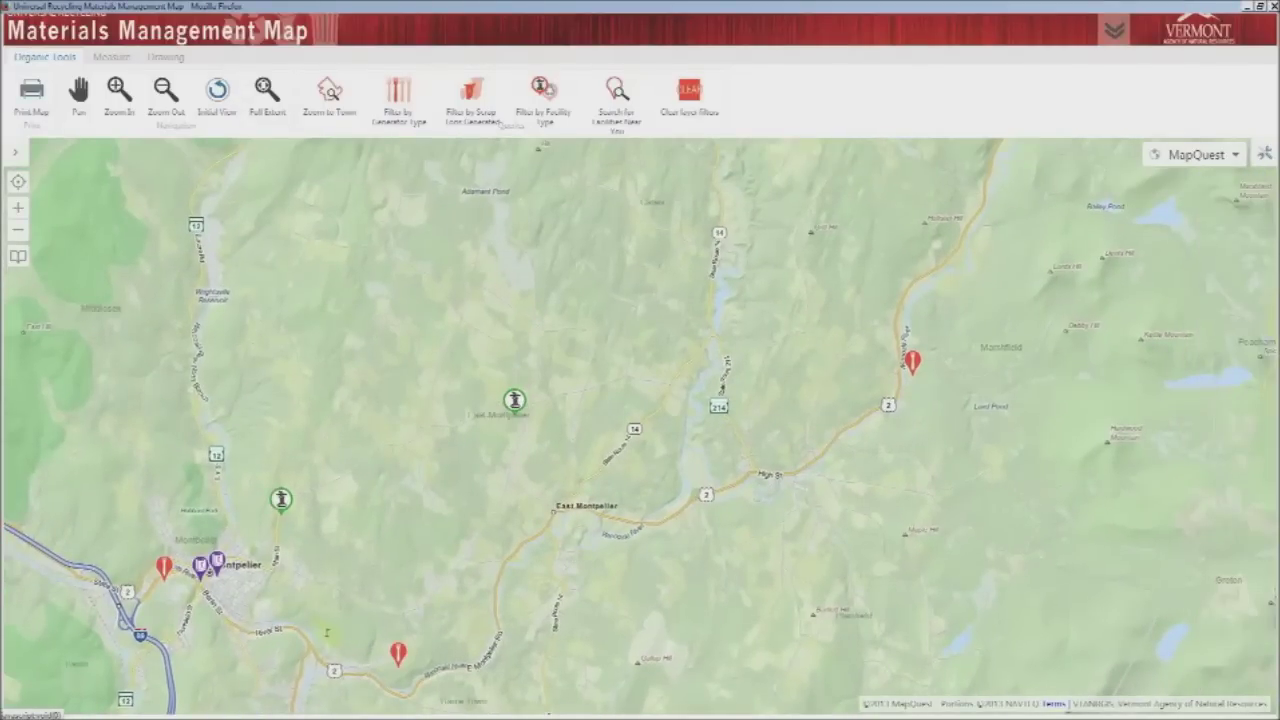
{"action": "left_click", "coordinate": [515, 401]}
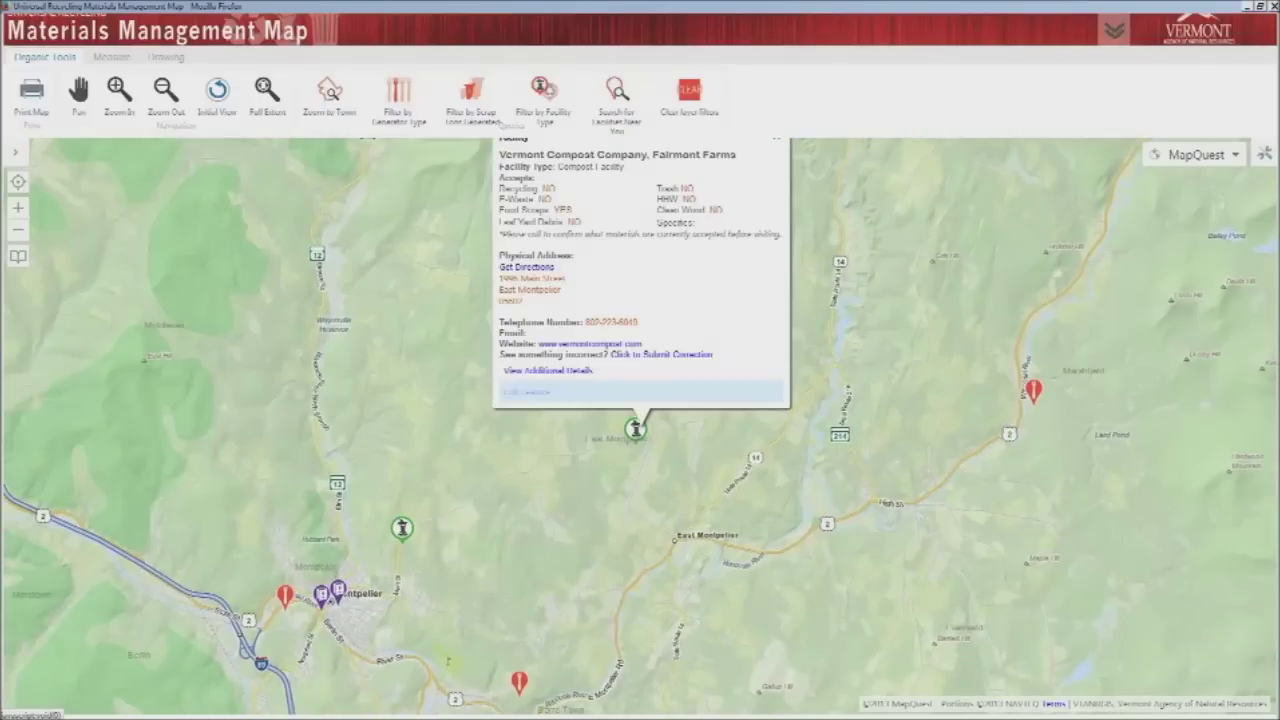
{"action": "left_click", "coordinate": [773, 171]}
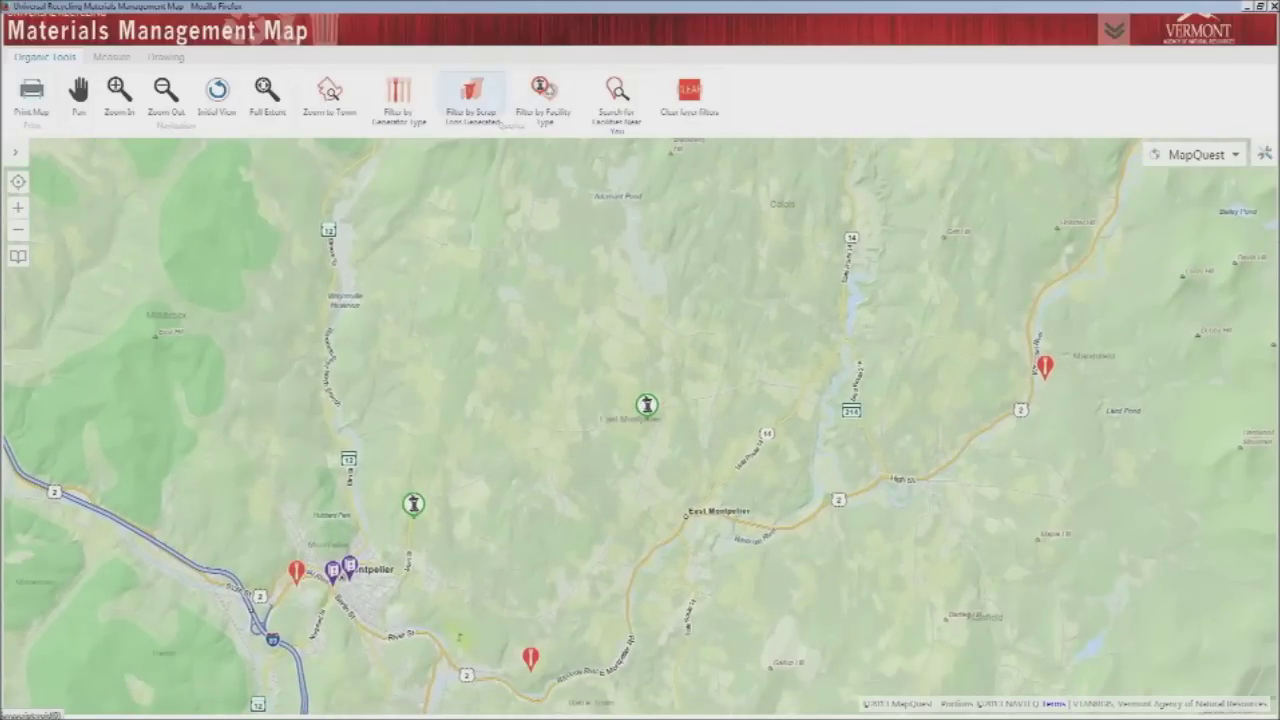
Filter the scrap generators to those producing >2 TPW (tons per week).
{"action": "left_click", "coordinate": [471, 95]}
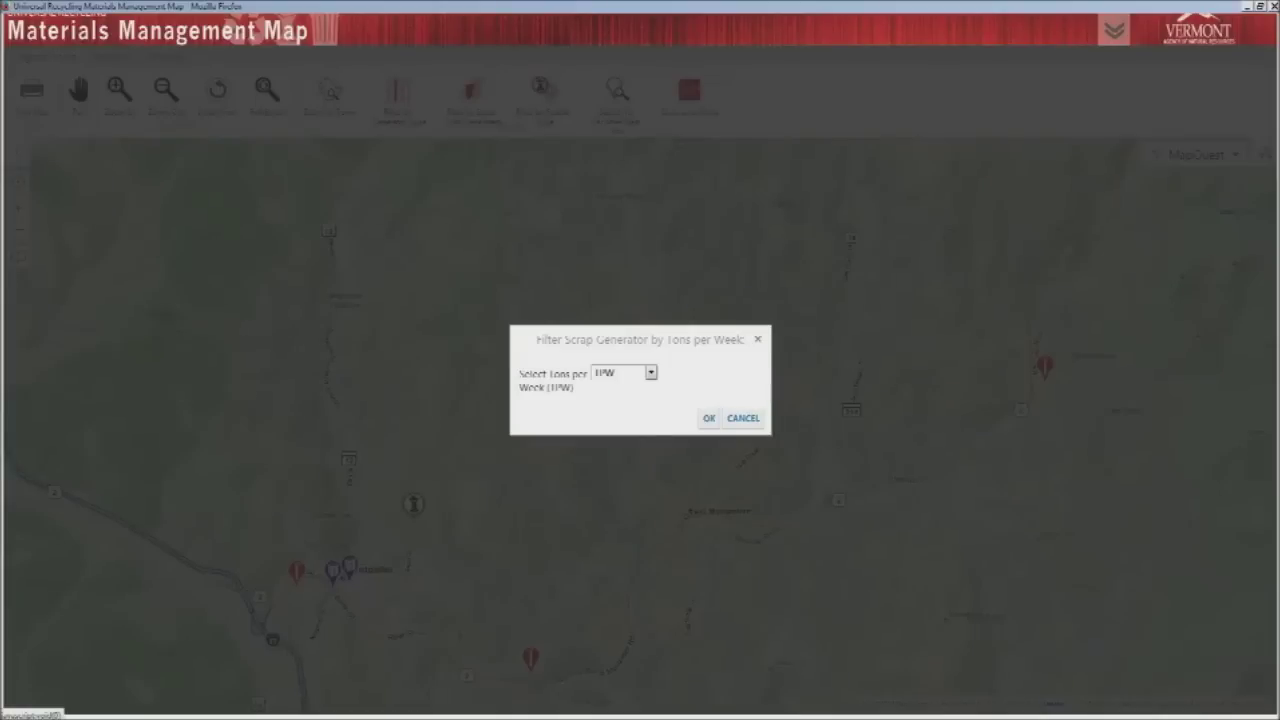
{"action": "left_click", "coordinate": [651, 373]}
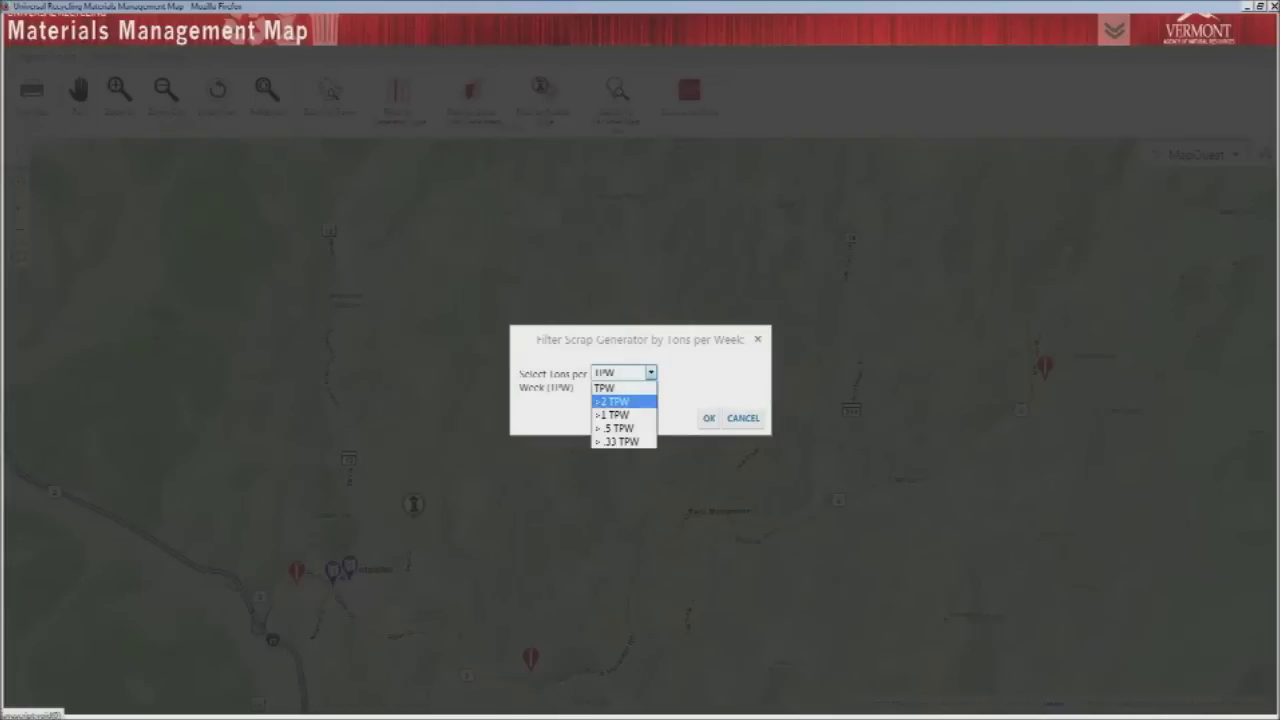
{"action": "left_click", "coordinate": [614, 401]}
{"action": "left_click", "coordinate": [709, 419]}
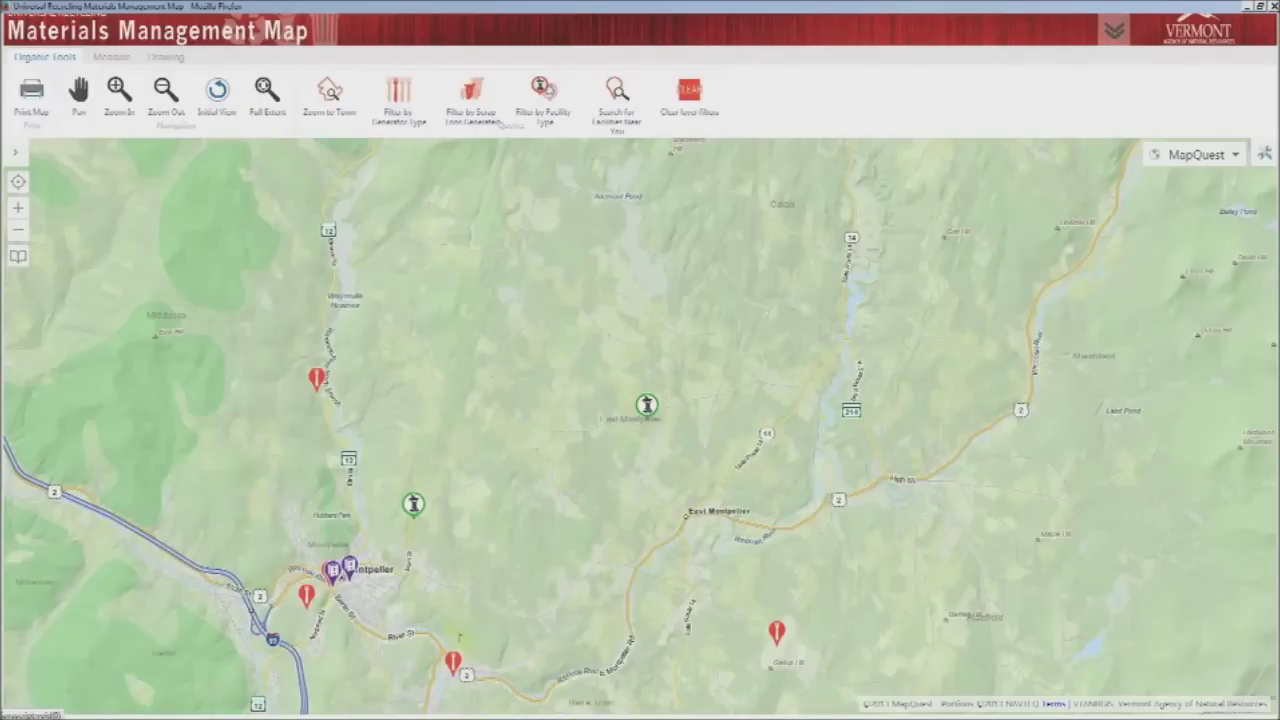
Filter the scrap generators to those producing >1 TPW (tons per week).
{"action": "left_click", "coordinate": [470, 96]}
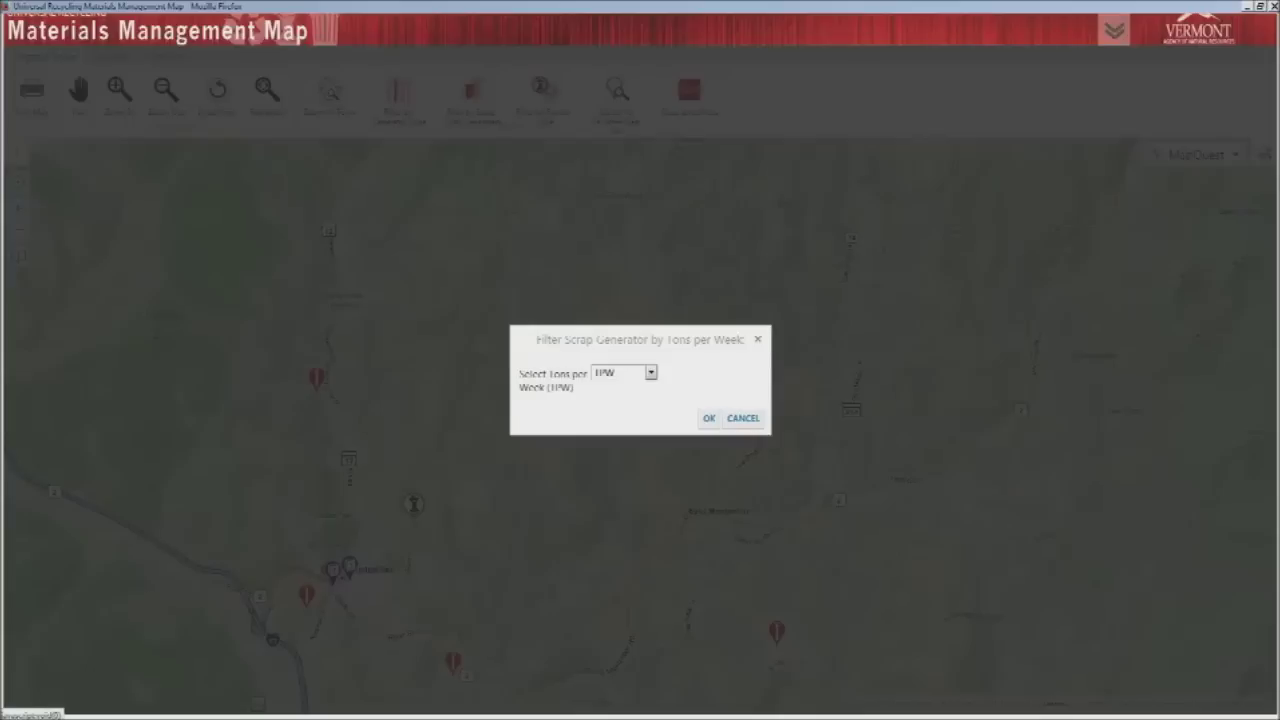
{"action": "left_click", "coordinate": [651, 373]}
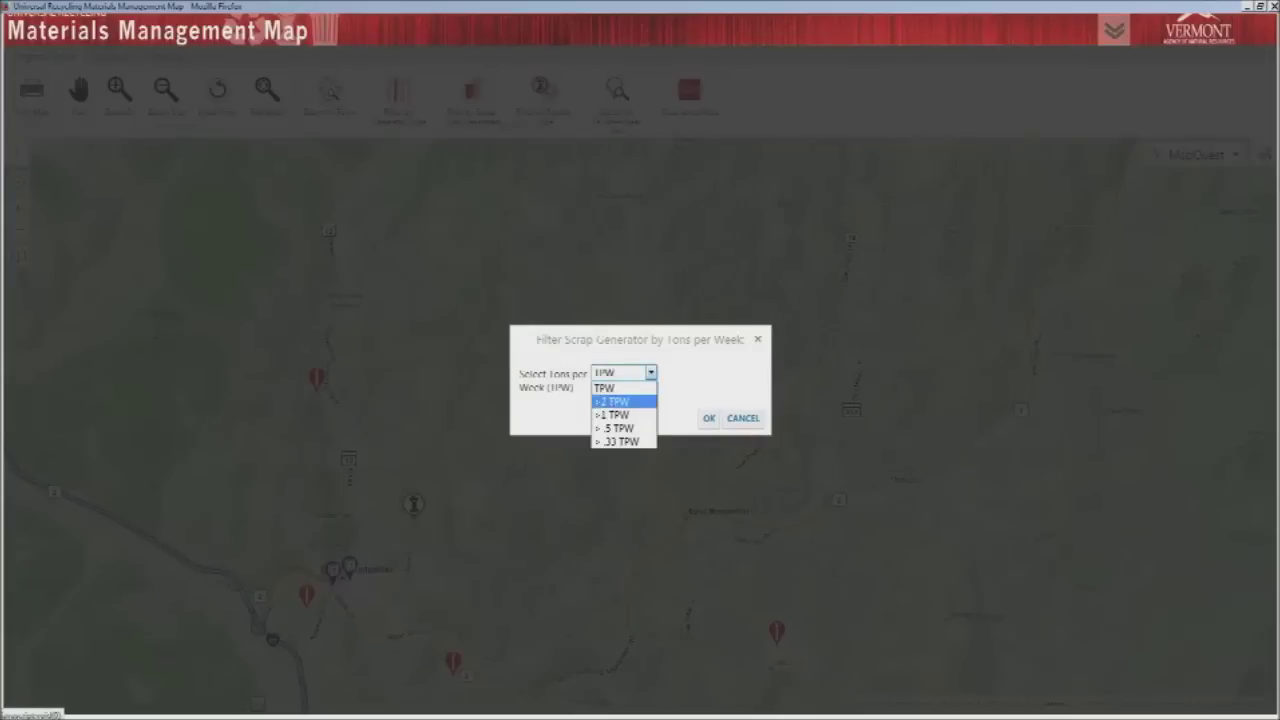
{"action": "key", "text": "Down"}
{"action": "key", "text": "Return"}
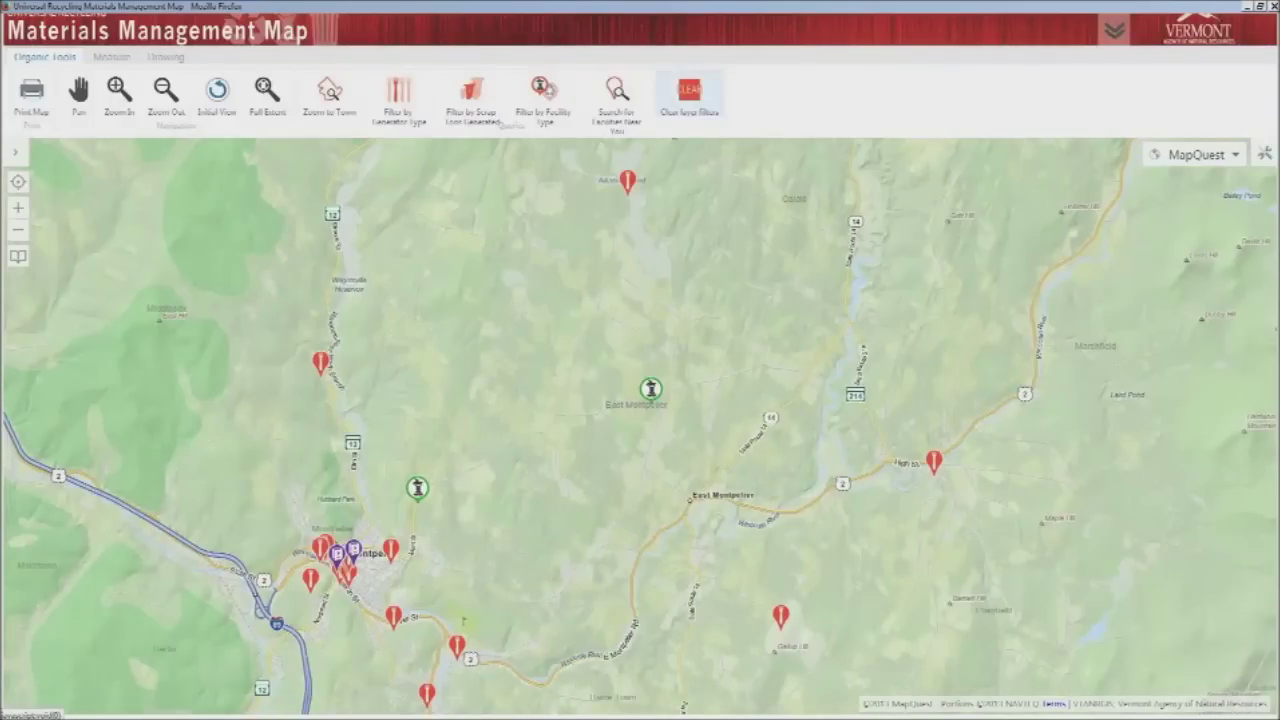
Reset the layer filters for BOTH the facilities and the food scrap generators.
{"action": "left_click", "coordinate": [689, 95]}
{"action": "left_click", "coordinate": [707, 393]}
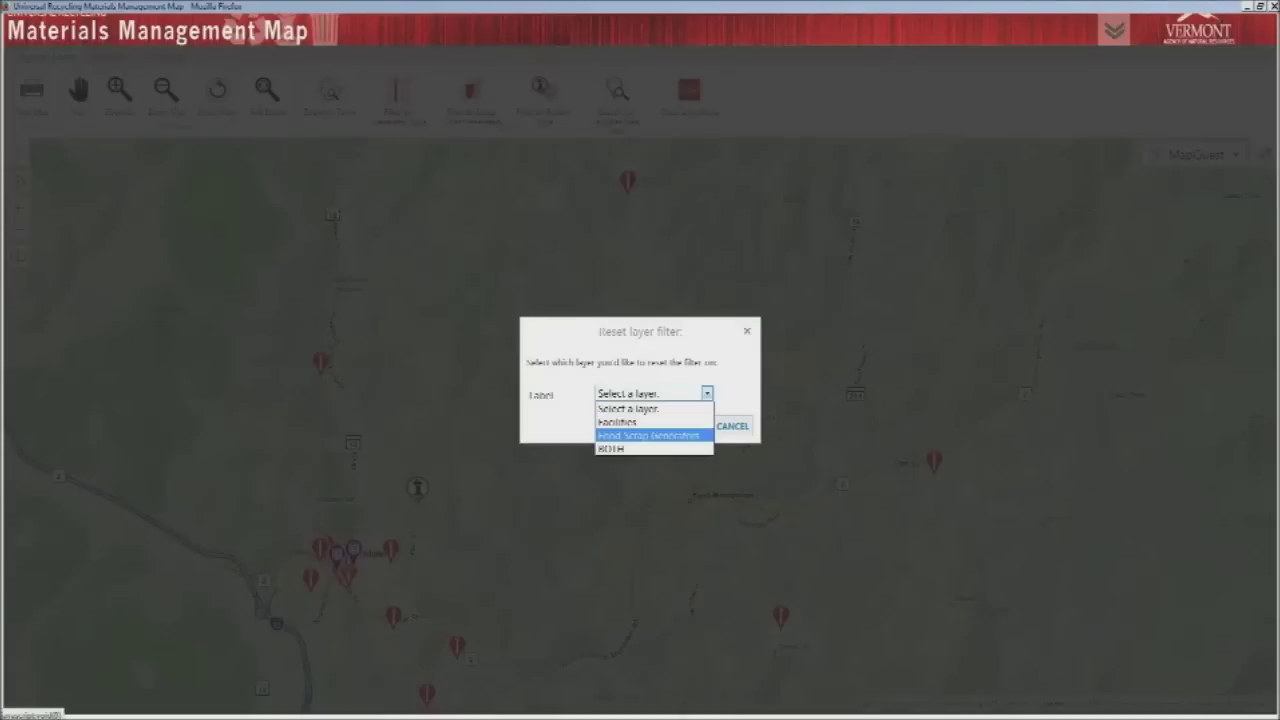
{"action": "left_click", "coordinate": [640, 449]}
{"action": "key", "text": "Return"}
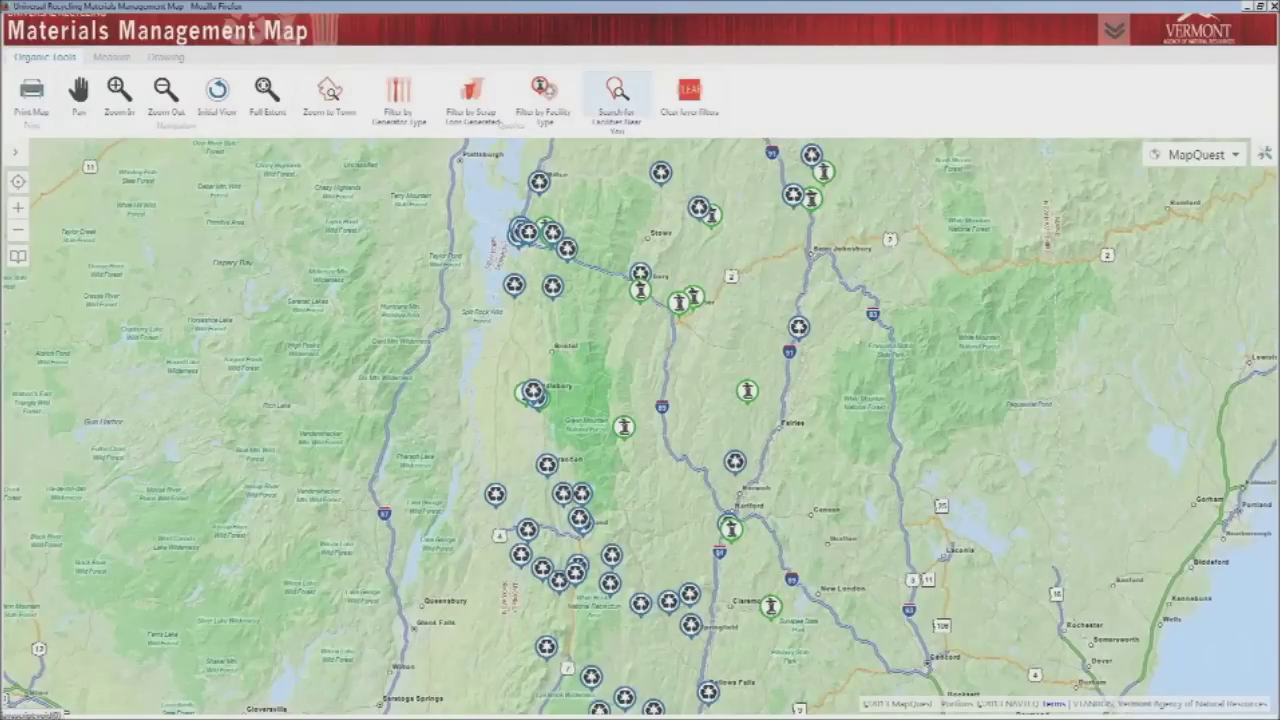
Search for nearby facilities with the Clicking the map method at a point in the Burlington area, declining the Excel export of the list.
{"action": "left_click", "coordinate": [617, 95]}
{"action": "left_click", "coordinate": [675, 393]}
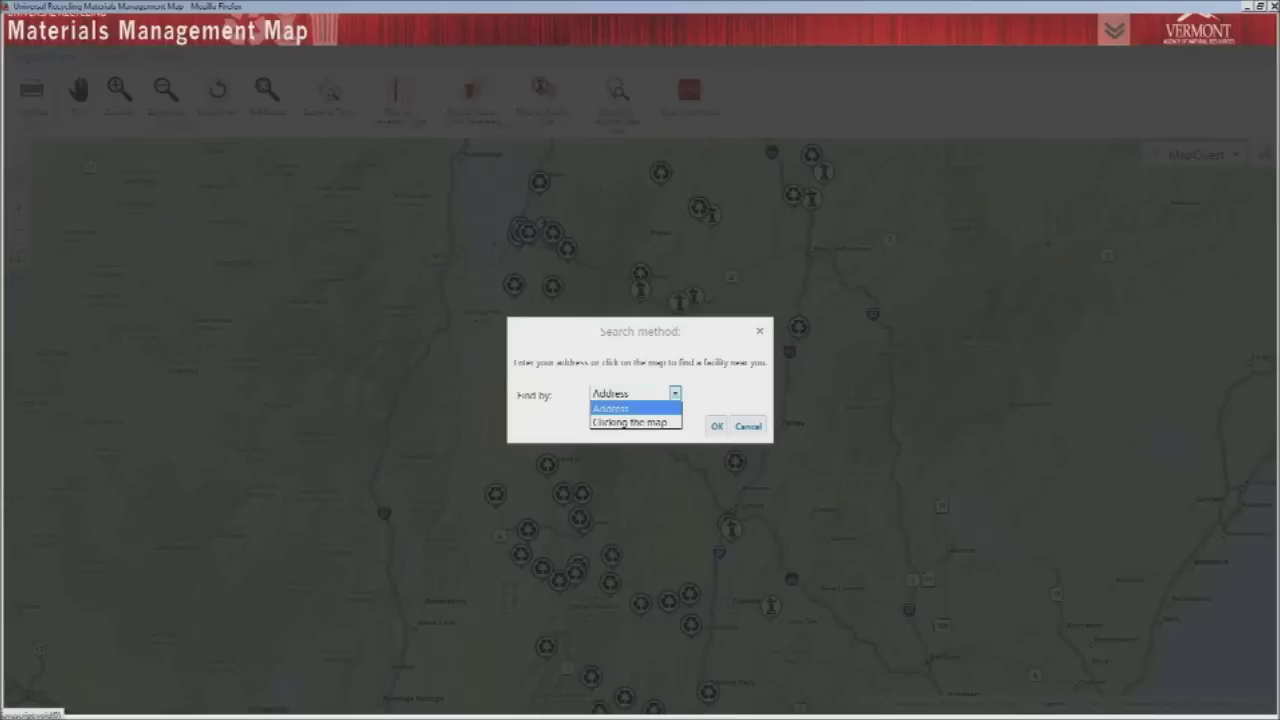
{"action": "left_click", "coordinate": [630, 422]}
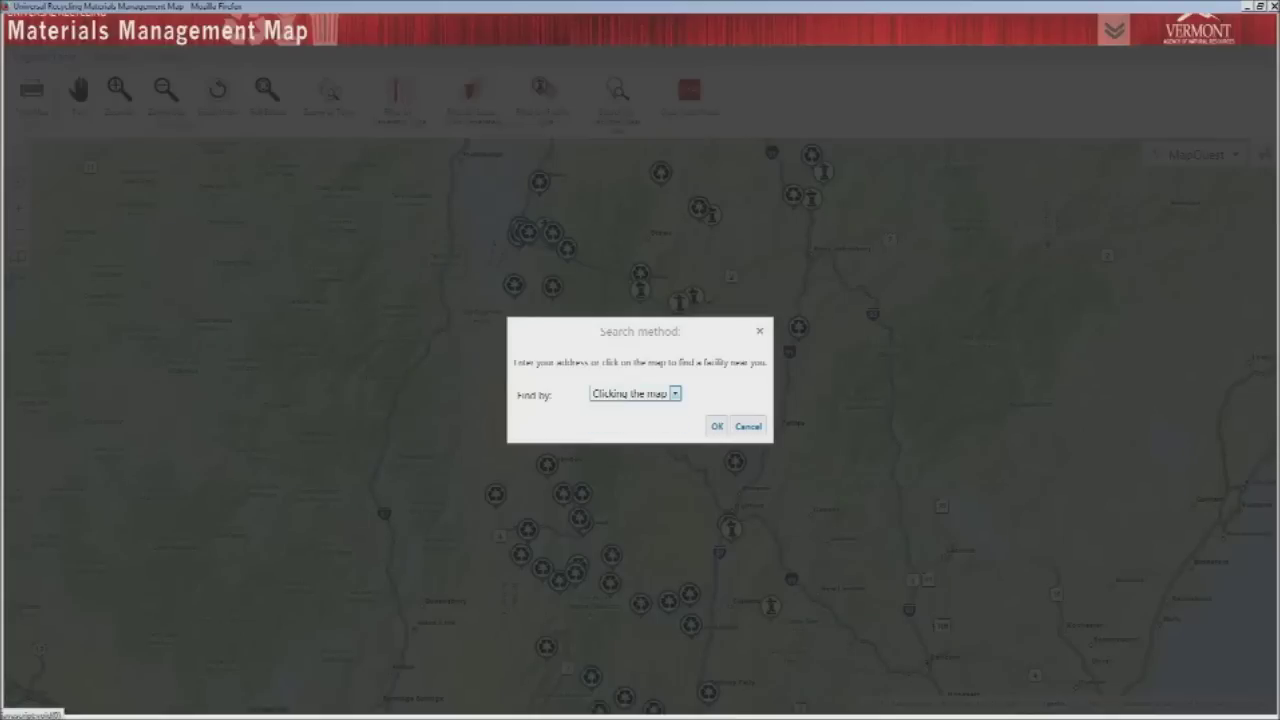
{"action": "left_click", "coordinate": [717, 426]}
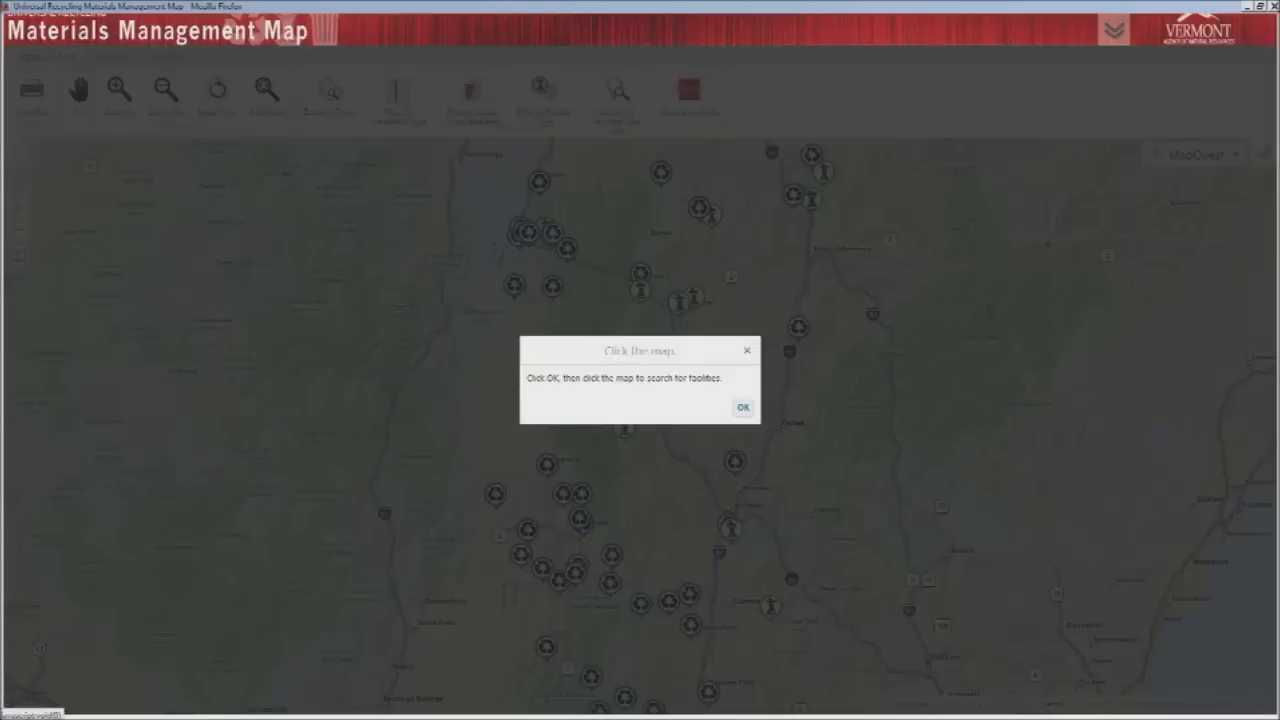
{"action": "key", "text": "Return"}
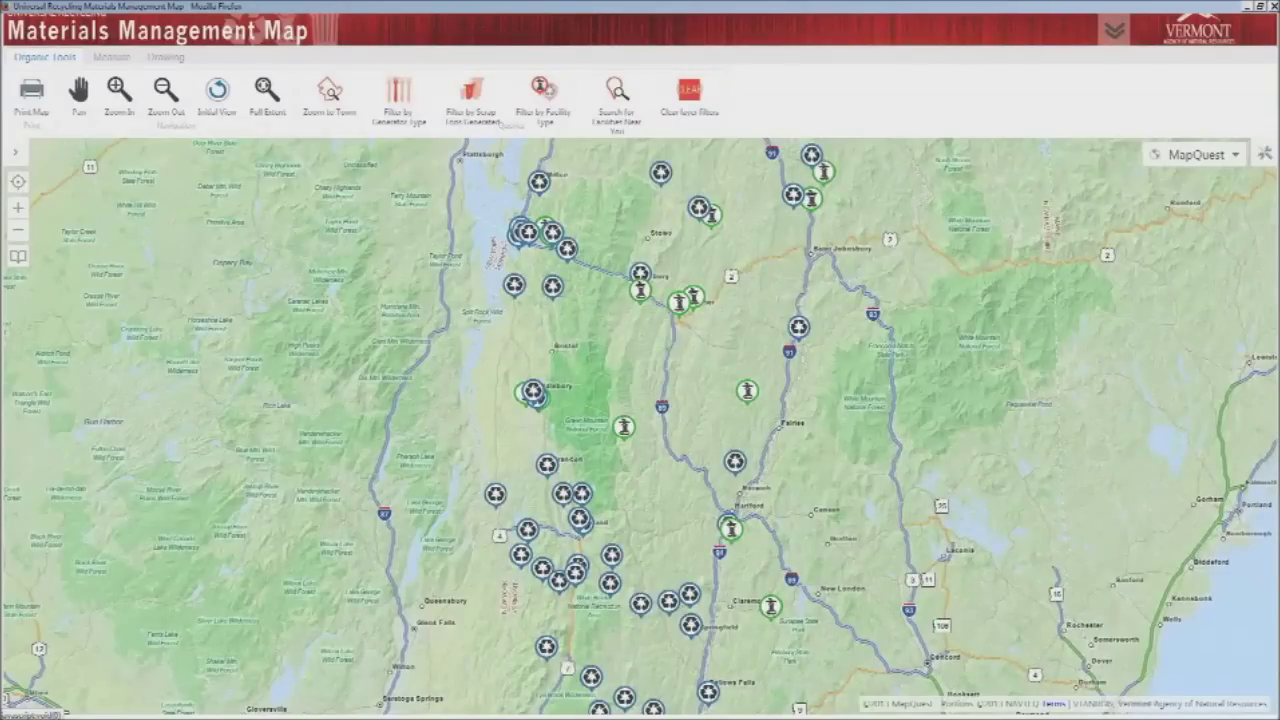
{"action": "left_click", "coordinate": [568, 226]}
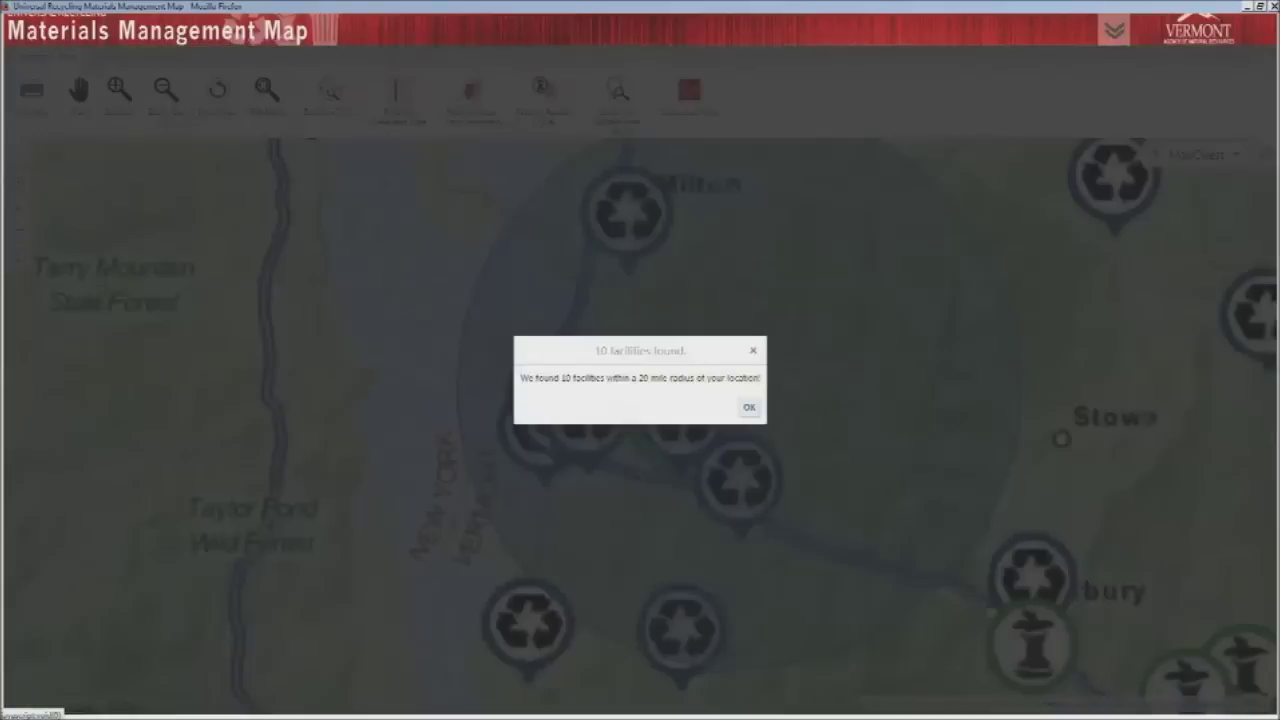
{"action": "key", "text": "Return"}
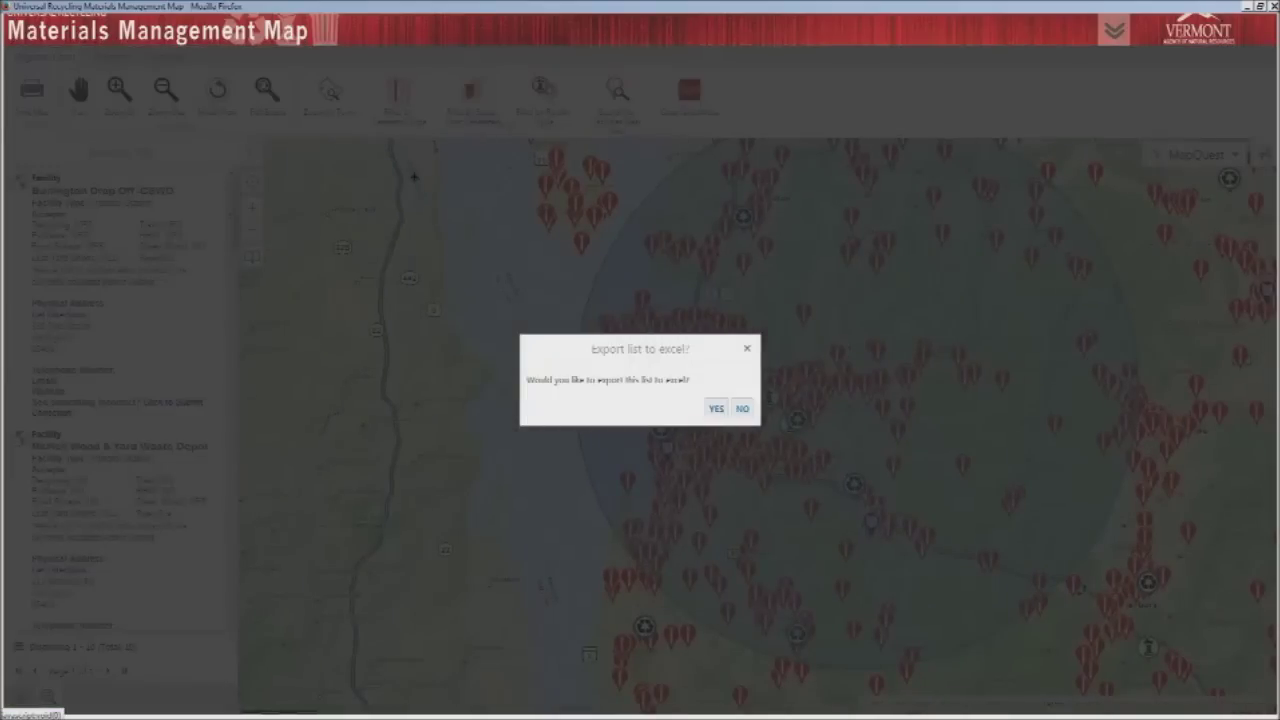
{"action": "left_click", "coordinate": [742, 408]}
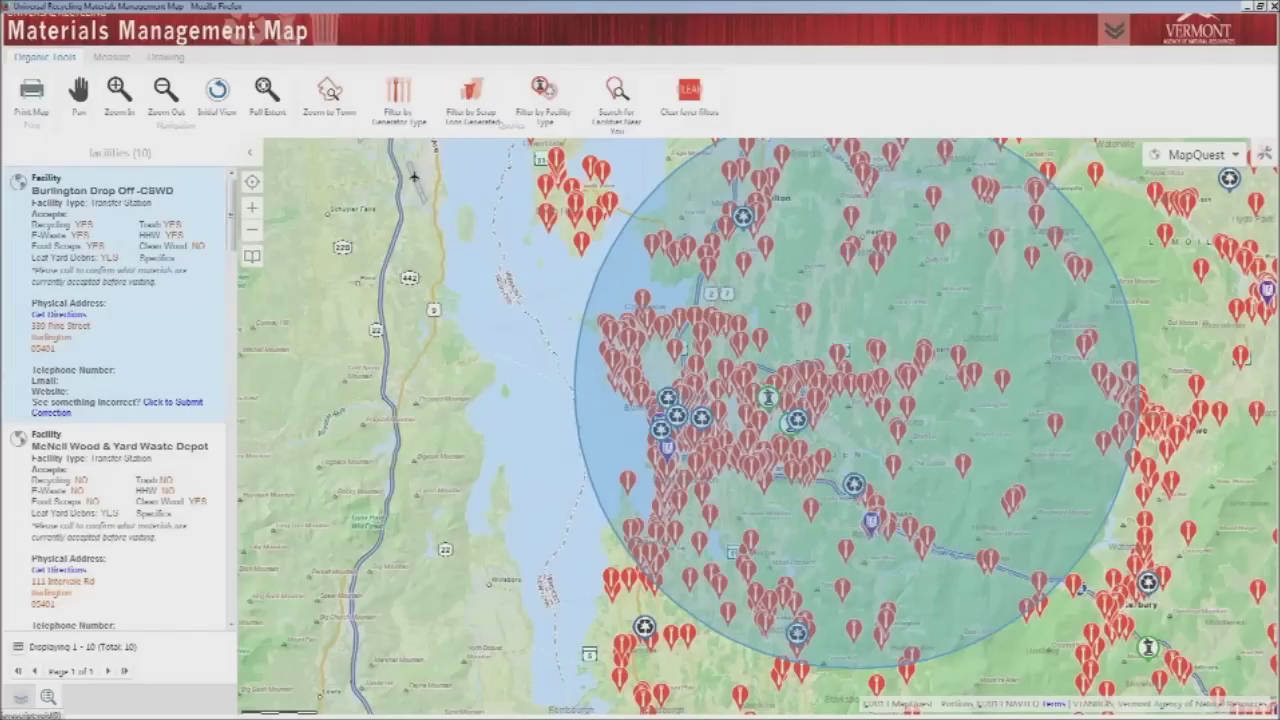
Get directions to the Burlington Drop Off -CSWD transfer station from the facilities list.
{"action": "left_click", "coordinate": [59, 314]}
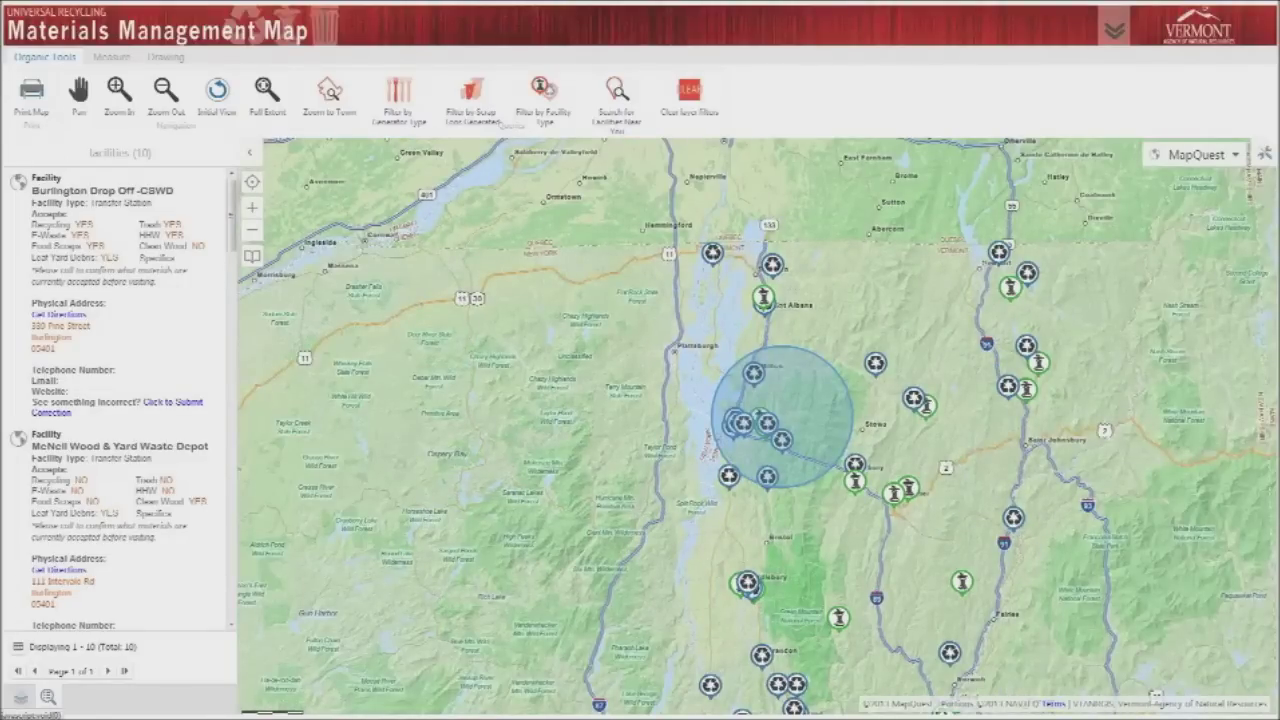
Erase the search radius circle from the map and collapse the facilities list.
{"action": "left_click", "coordinate": [166, 57]}
{"action": "left_click", "coordinate": [271, 92]}
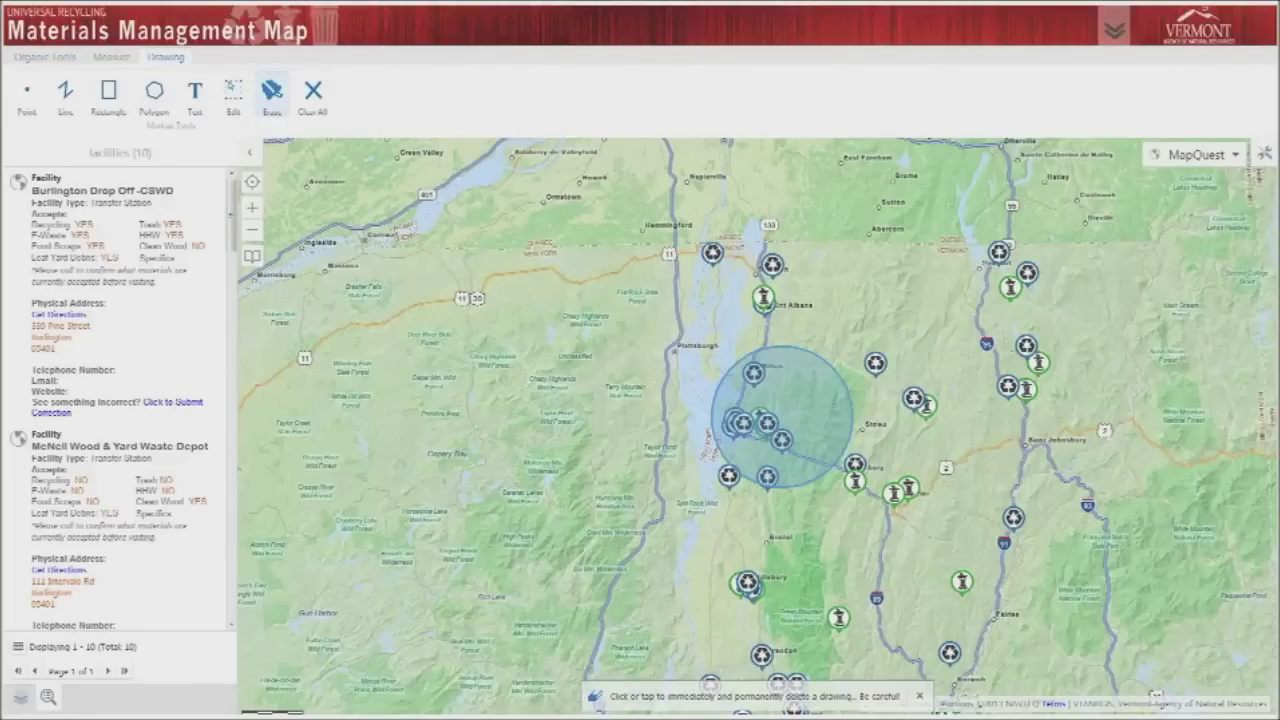
{"action": "left_click", "coordinate": [782, 417]}
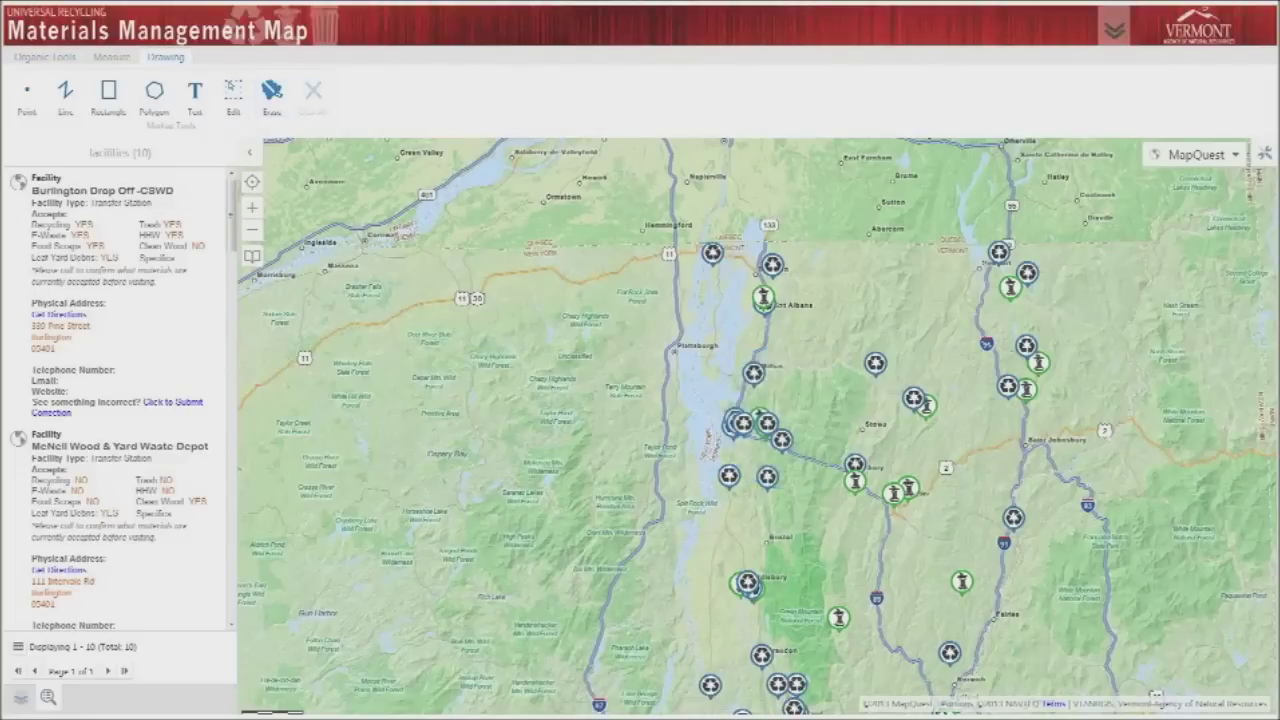
{"action": "left_click", "coordinate": [250, 153]}
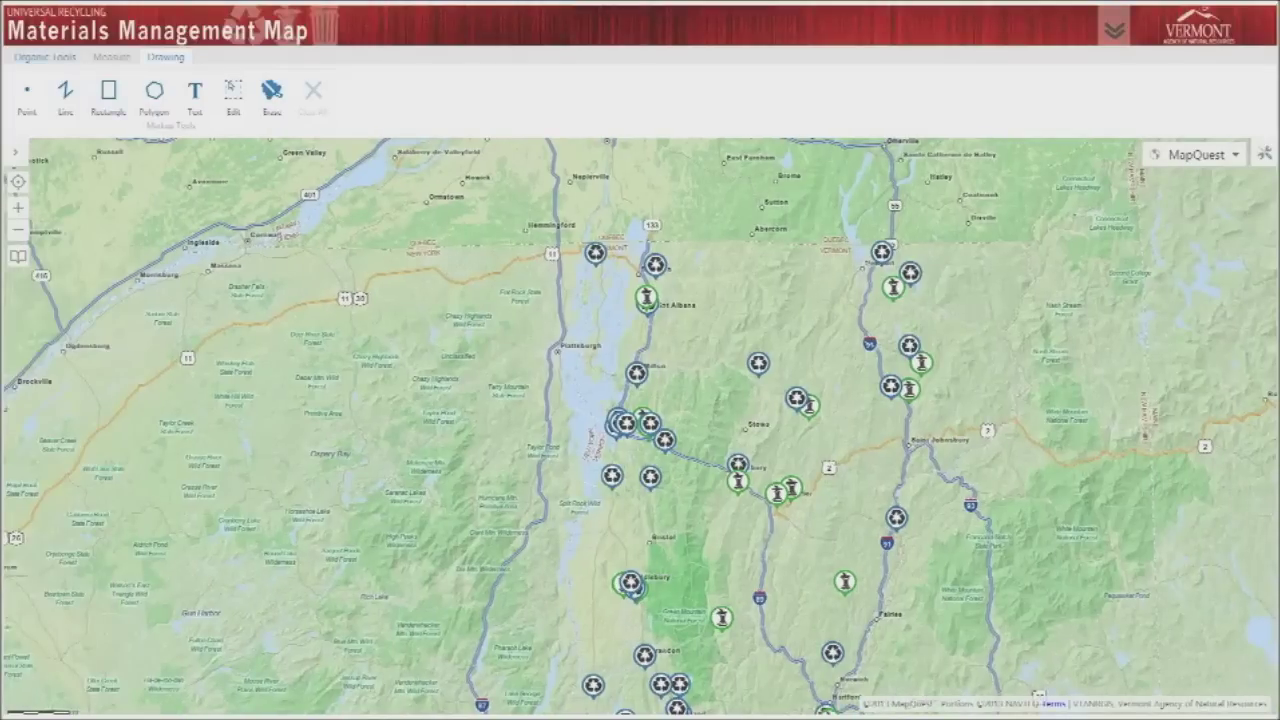
Hide the map tools and switch the base map from MapQuest to Street Map.
{"action": "left_click", "coordinate": [1114, 30]}
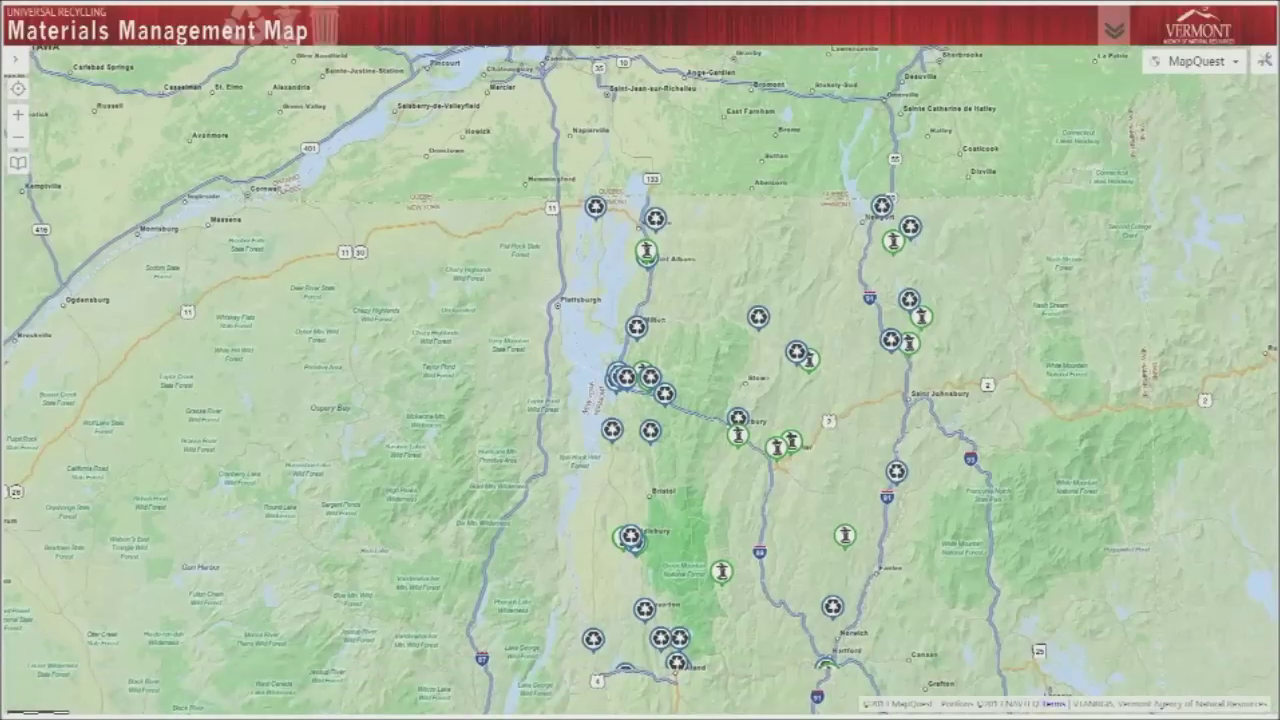
{"action": "left_click", "coordinate": [1196, 62]}
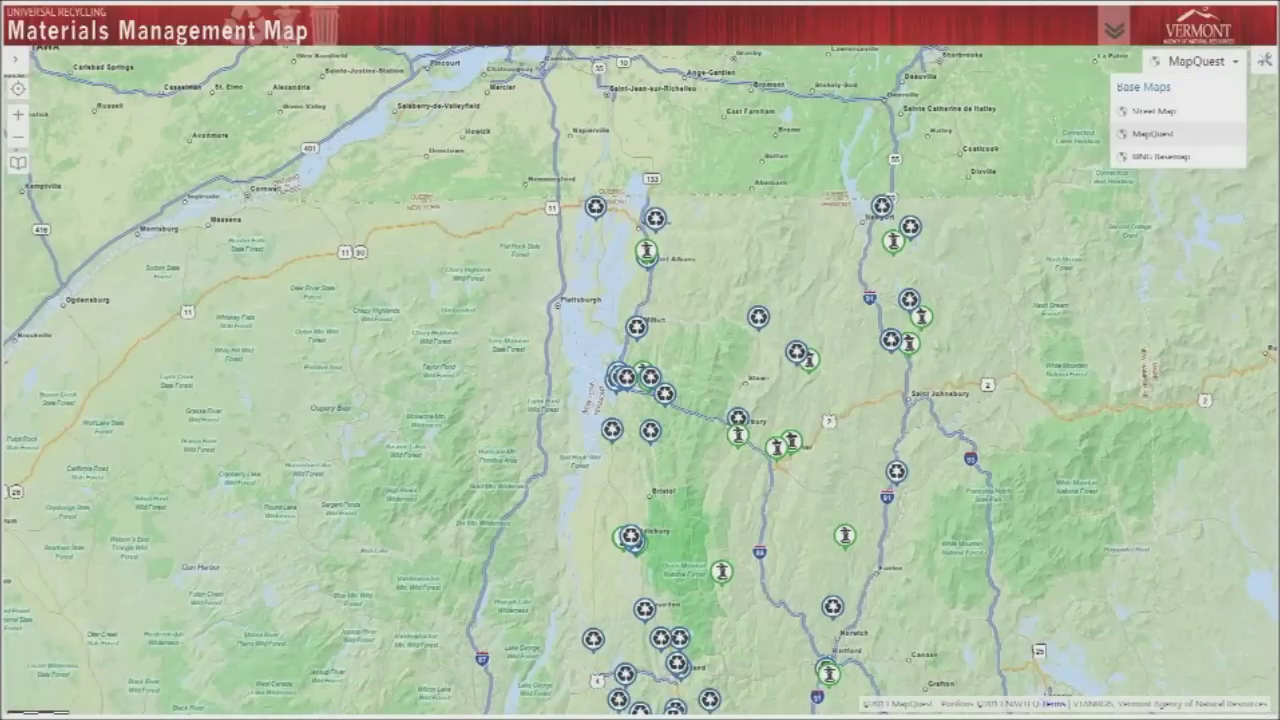
{"action": "left_click", "coordinate": [1153, 111]}
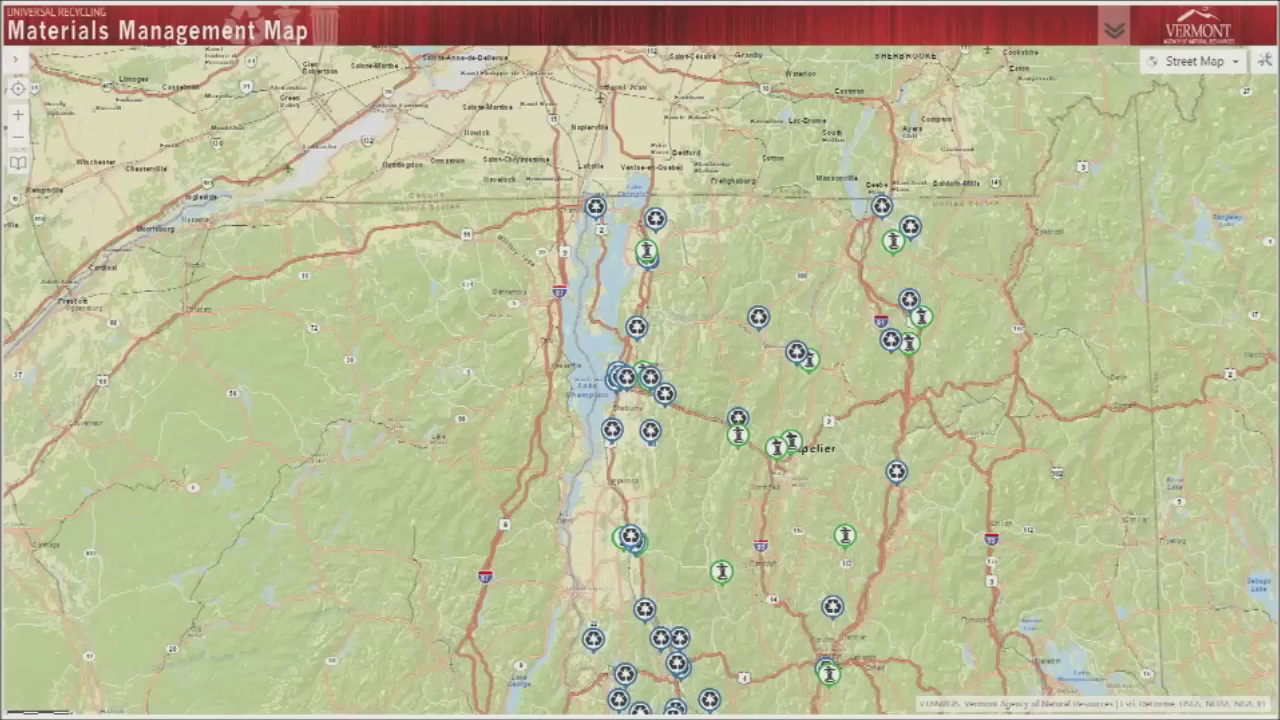
{"action": "left_click_drag", "start_coordinate": [720, 400], "coordinate": [574, 310]}
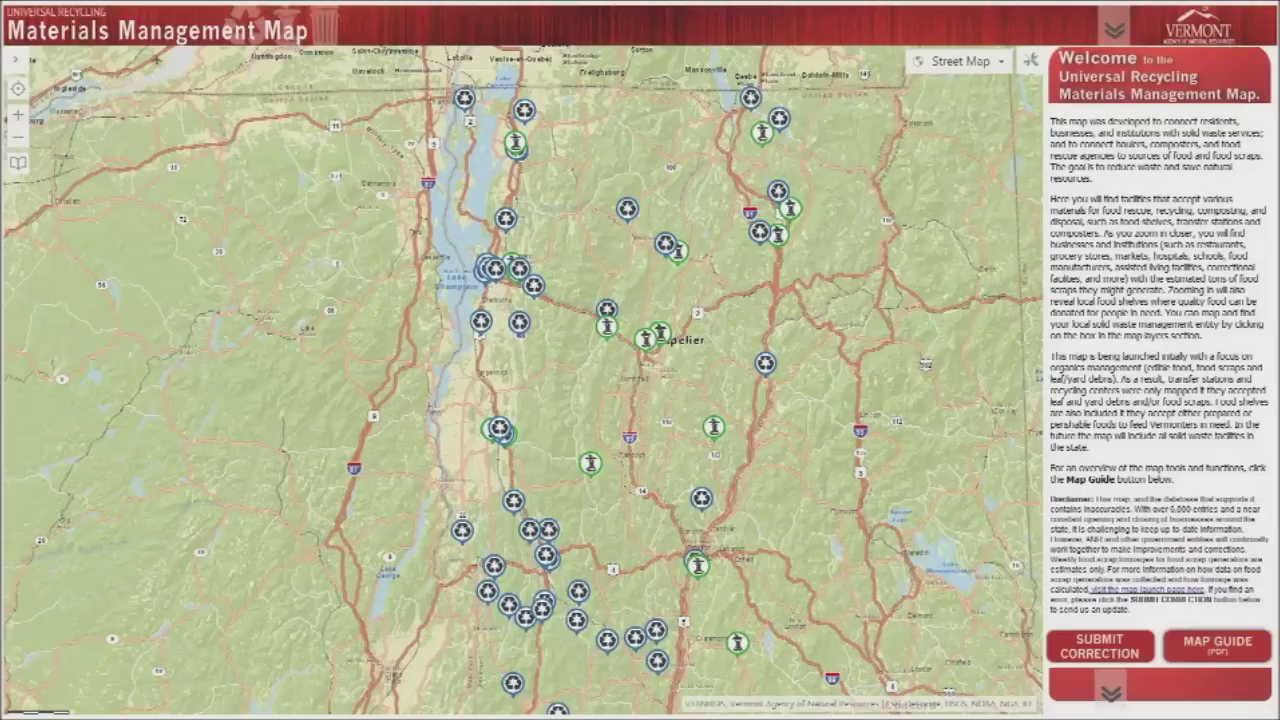
Open the map launch page linked in the welcome text and look over its map features and related documents.
{"action": "left_click", "coordinate": [1147, 589]}
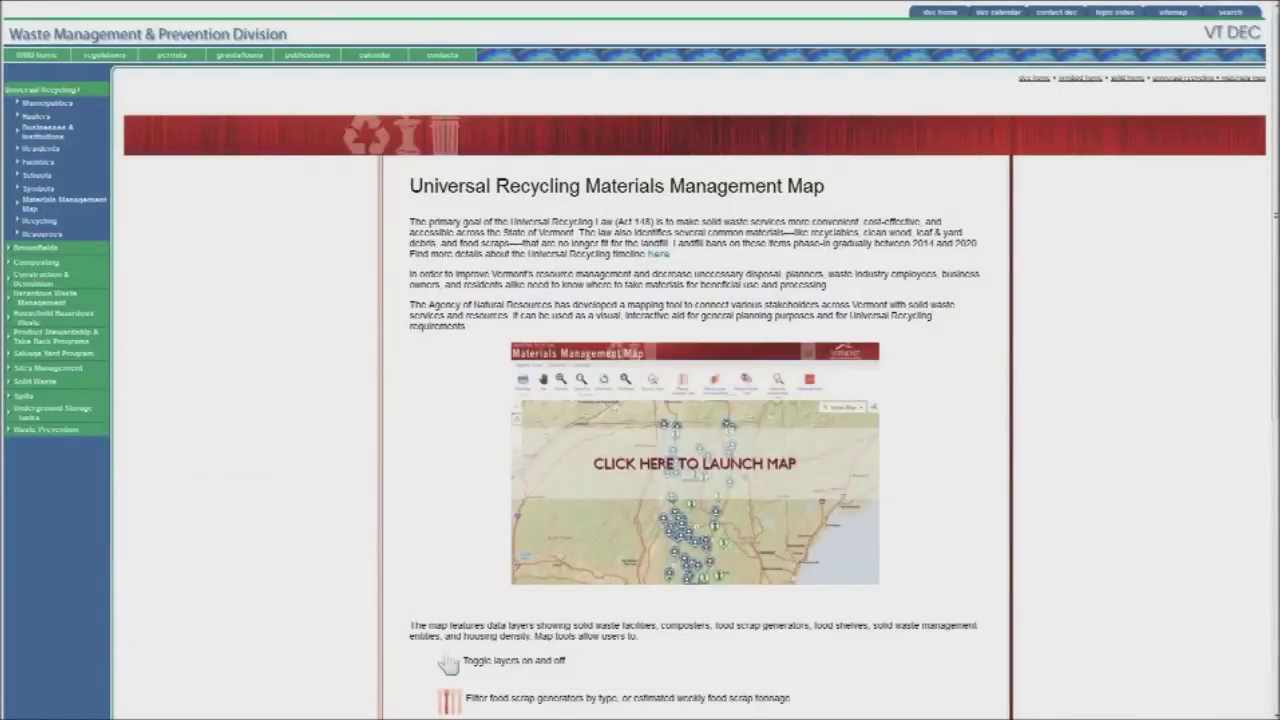
{"action": "scroll", "coordinate": [640, 400], "scroll_direction": "down", "scroll_amount": 5}
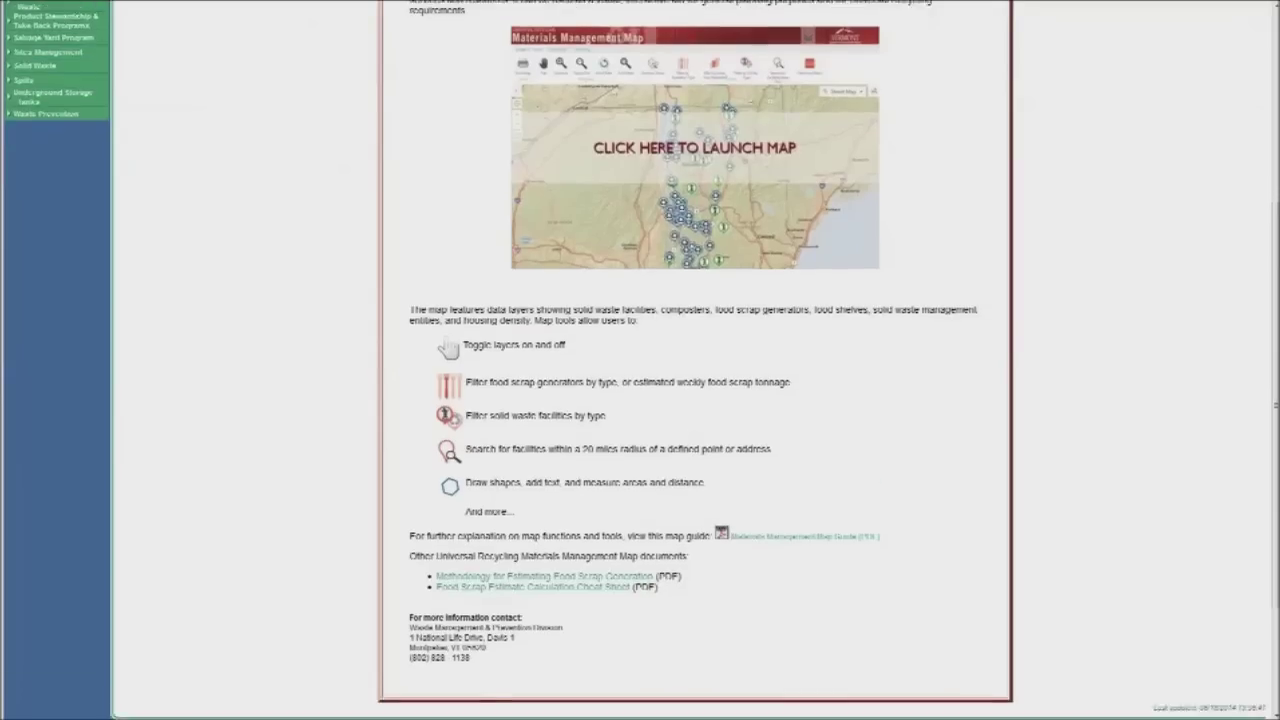
{"action": "scroll", "coordinate": [640, 360], "scroll_direction": "up", "scroll_amount": 5}
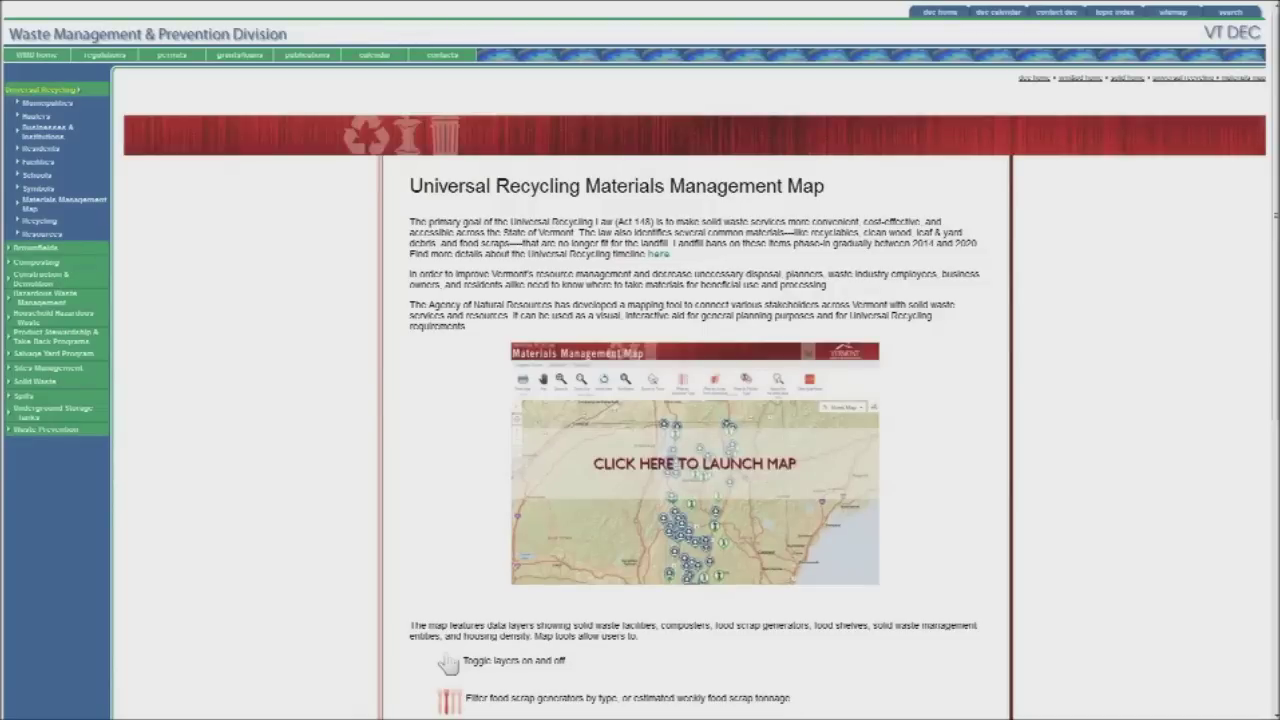
Open the main Universal Recycling page of the Waste Management & Prevention Division website.
{"action": "left_click", "coordinate": [40, 89]}
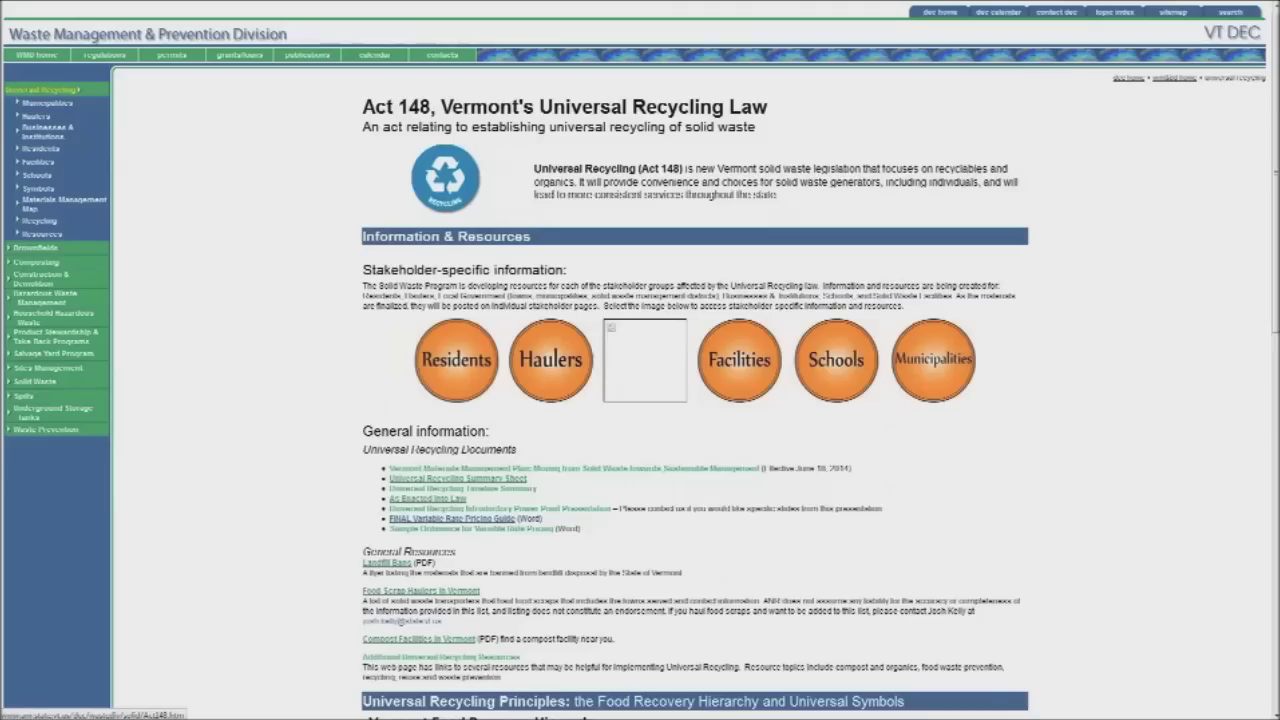